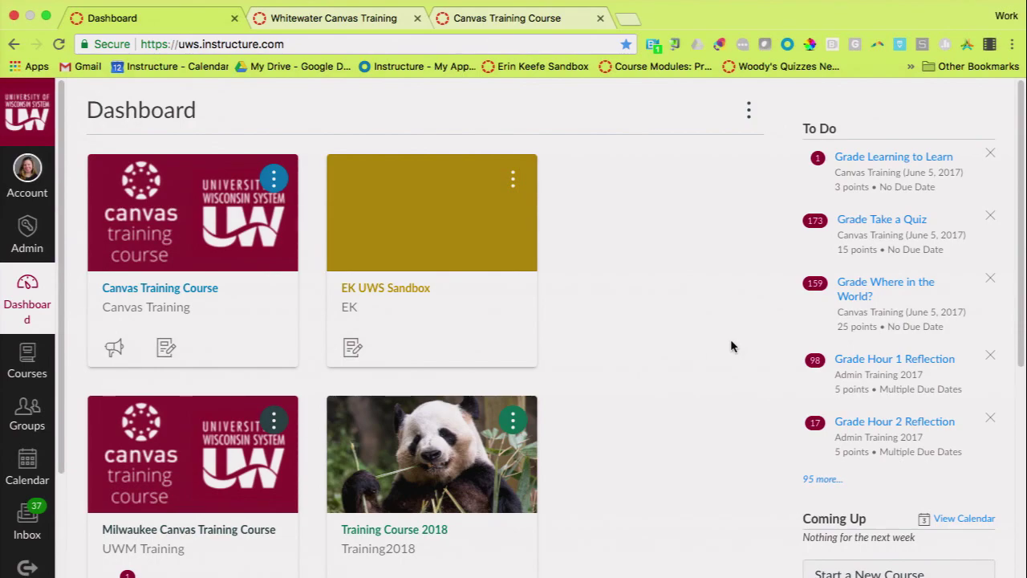
- Examine the dashboard's course cards, including the nickname and color options of the EK UWS Sandbox card
scroll(730, 341, down, 5)
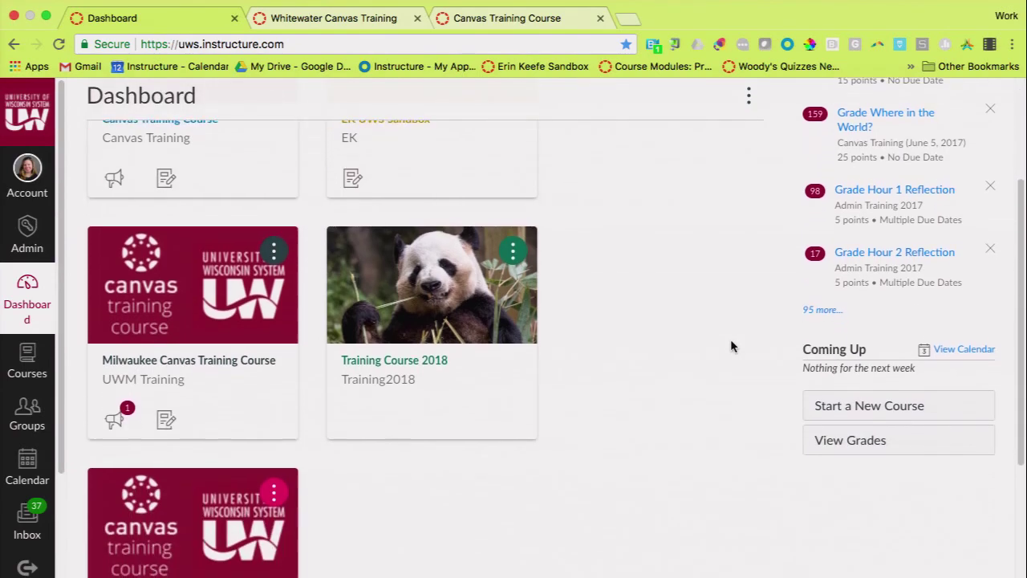
scroll(730, 346, down, 1)
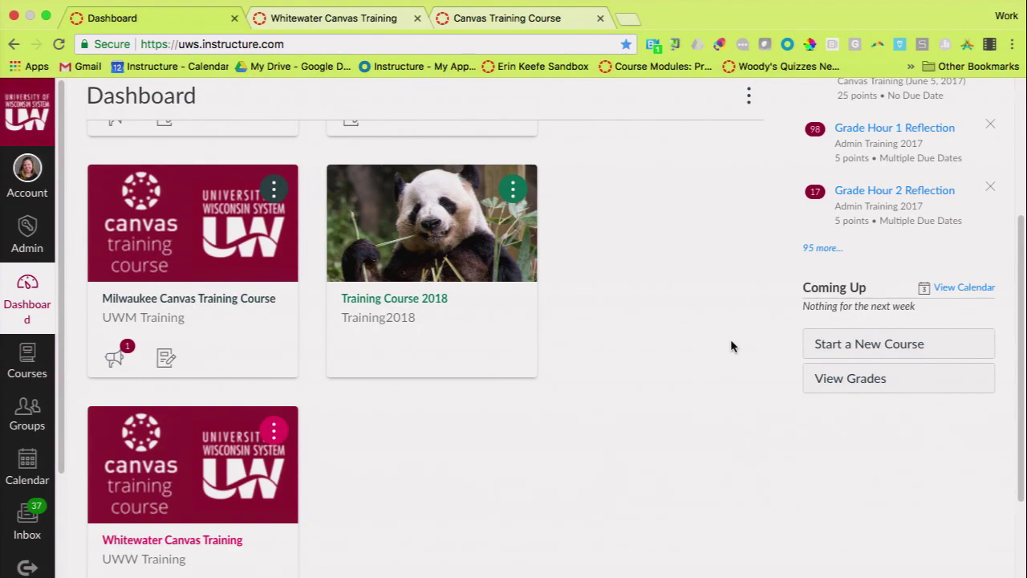
scroll(730, 346, down, 1)
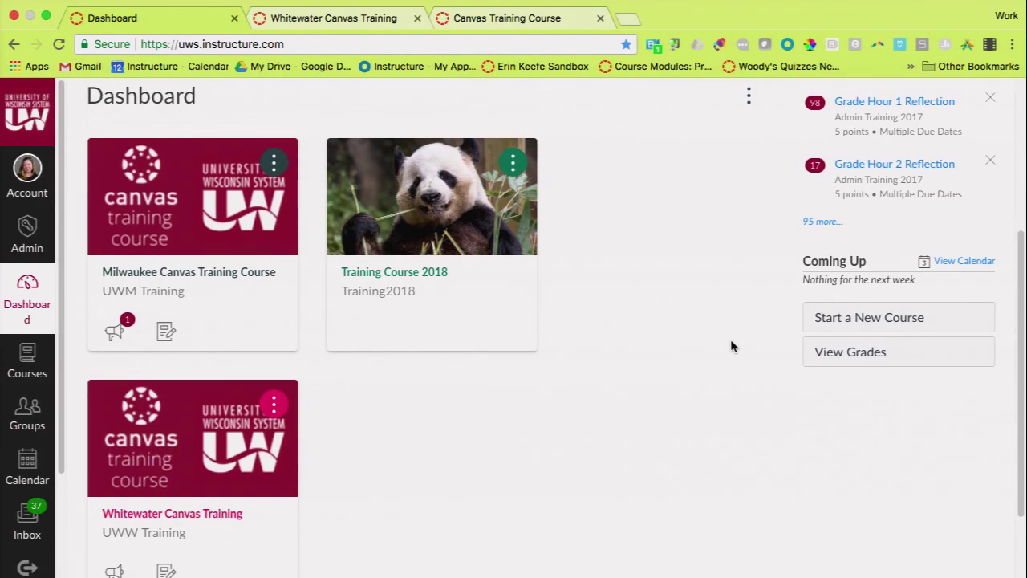
scroll(730, 347, up, 5)
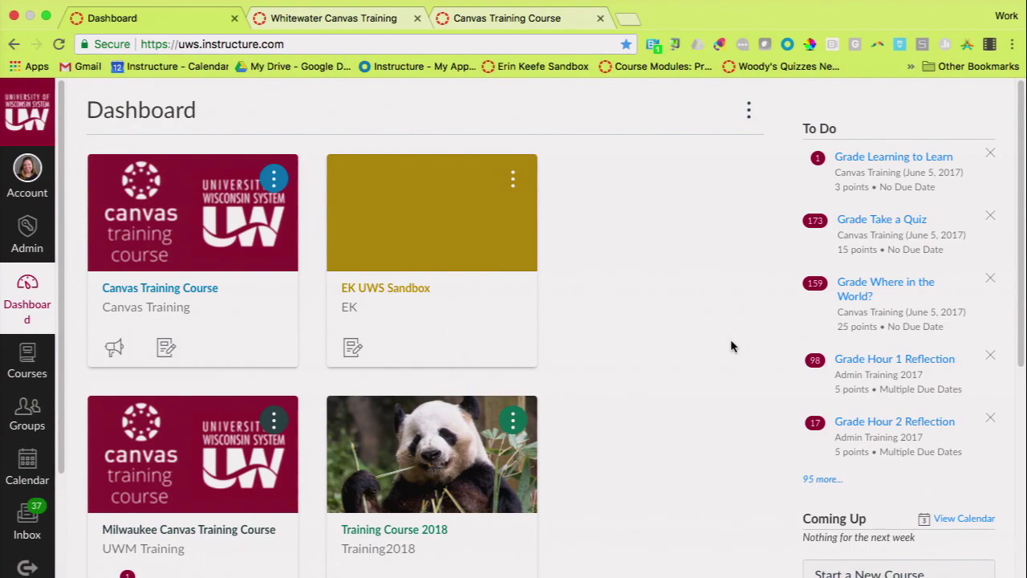
scroll(730, 341, down, 1)
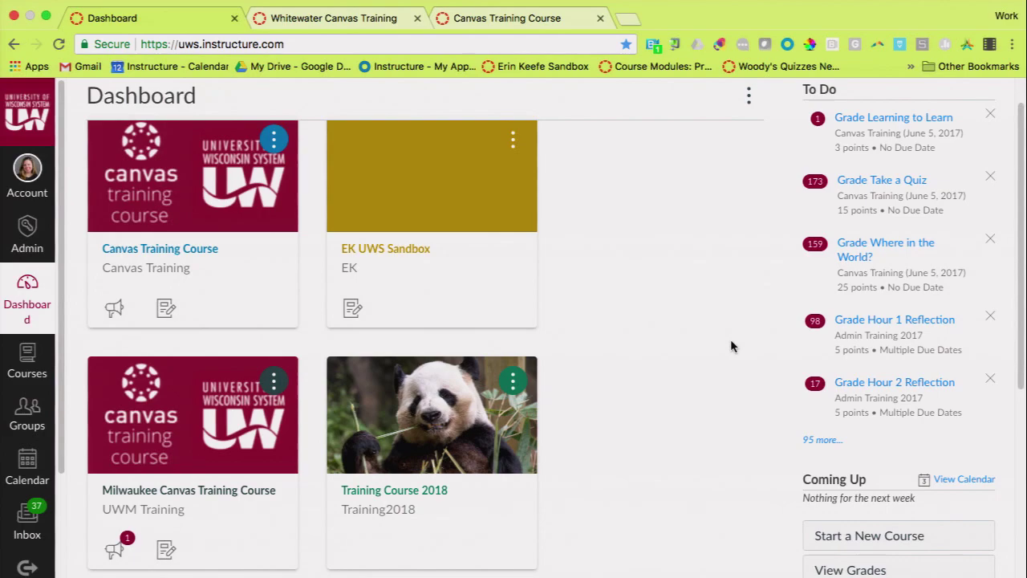
scroll(730, 346, up, 1)
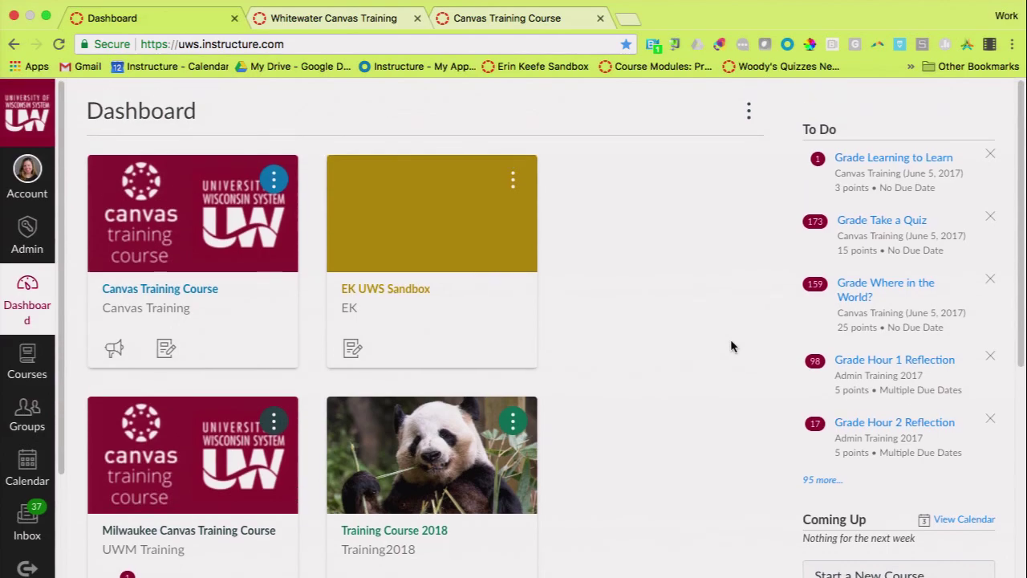
click(514, 184)
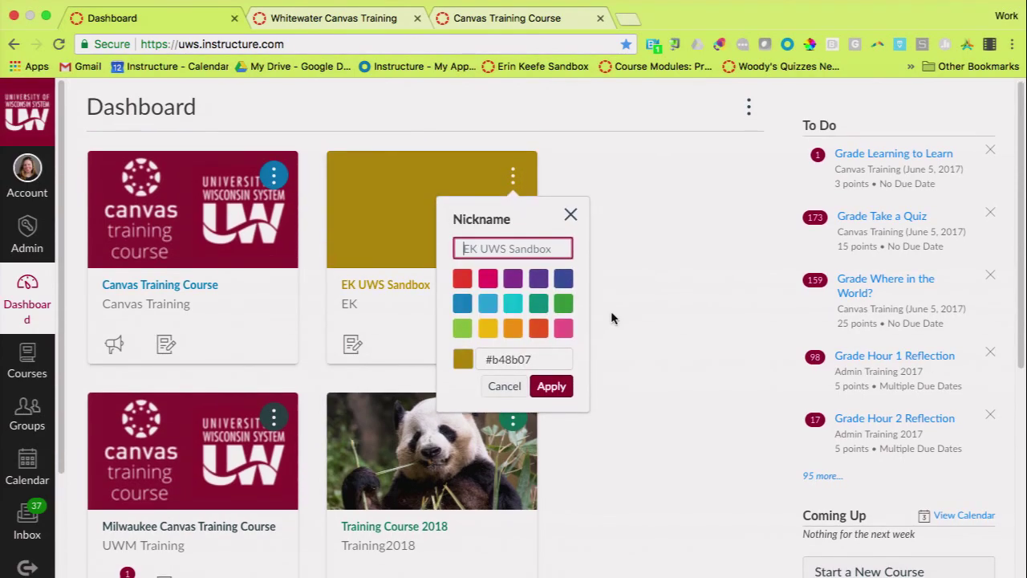
click(619, 368)
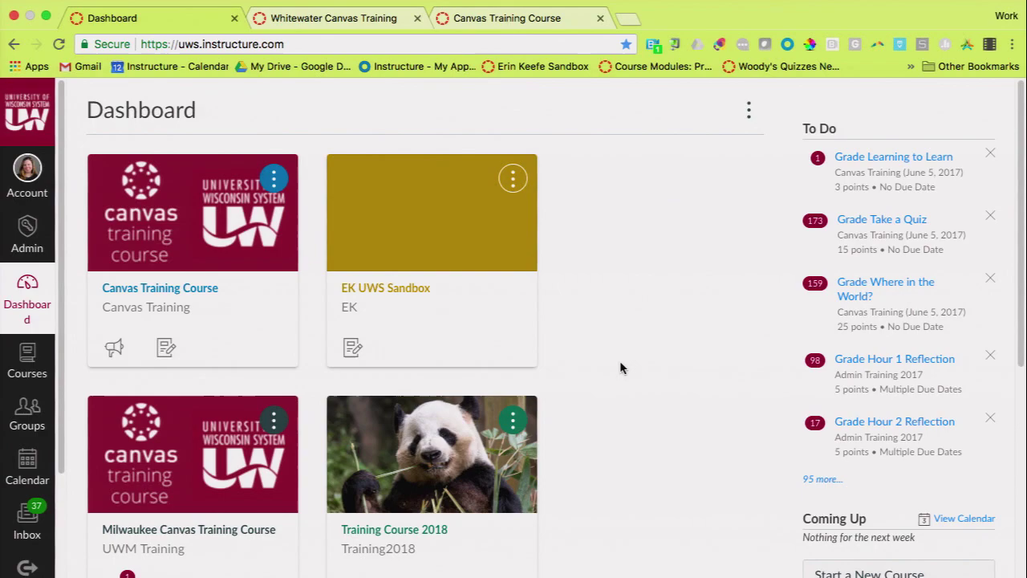
scroll(620, 367, down, 5)
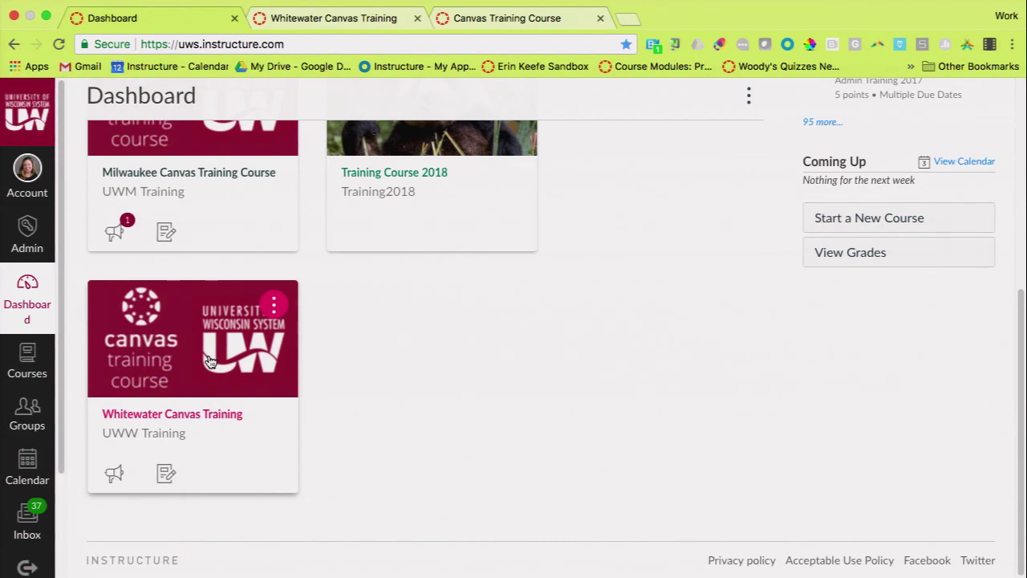
scroll(288, 389, up, 1)
scroll(356, 357, up, 8)
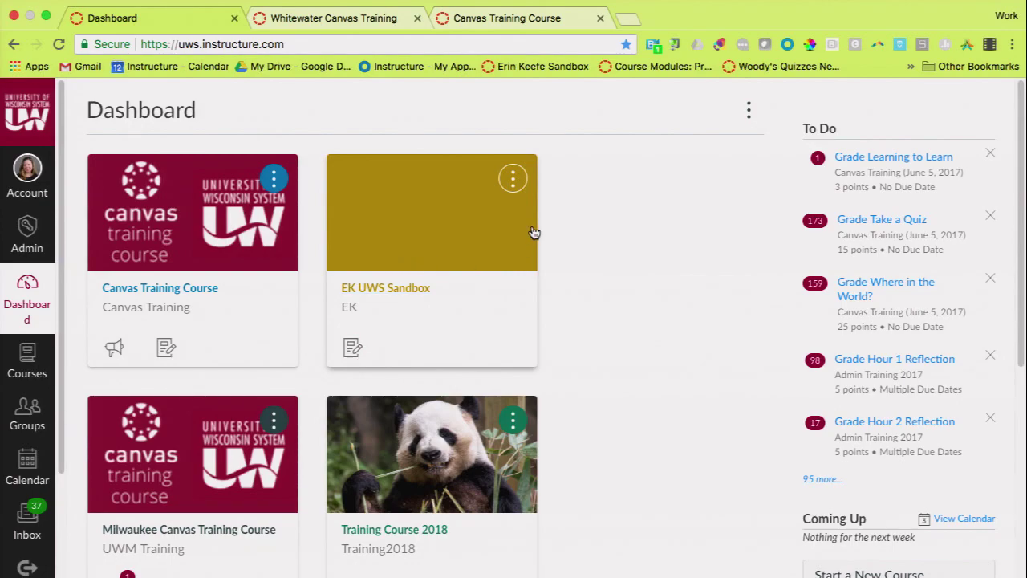
- Change the color of the EK UWS Sandbox course card to purple (#8F3E97) and apply it
click(517, 179)
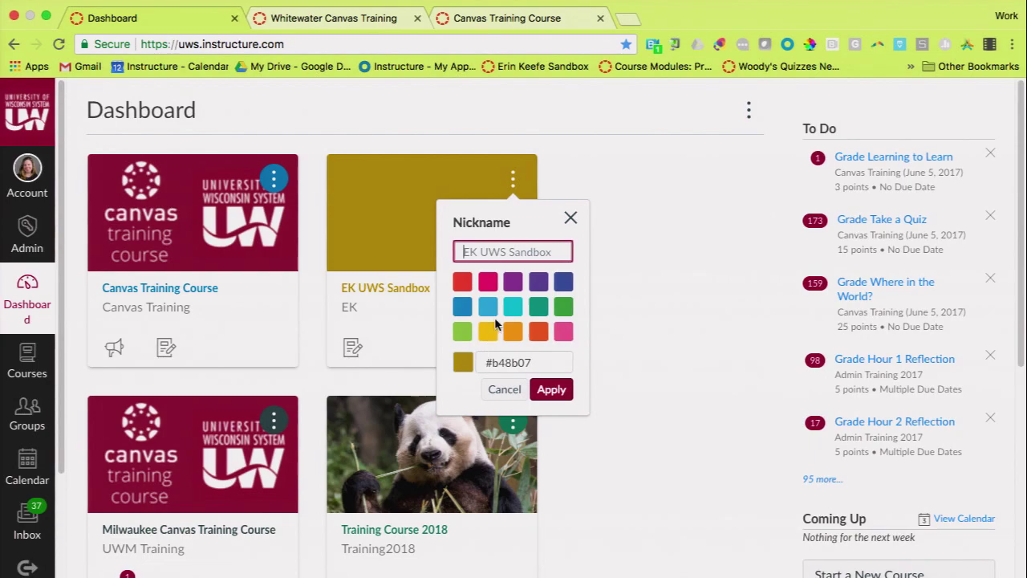
scroll(495, 319, up, 5)
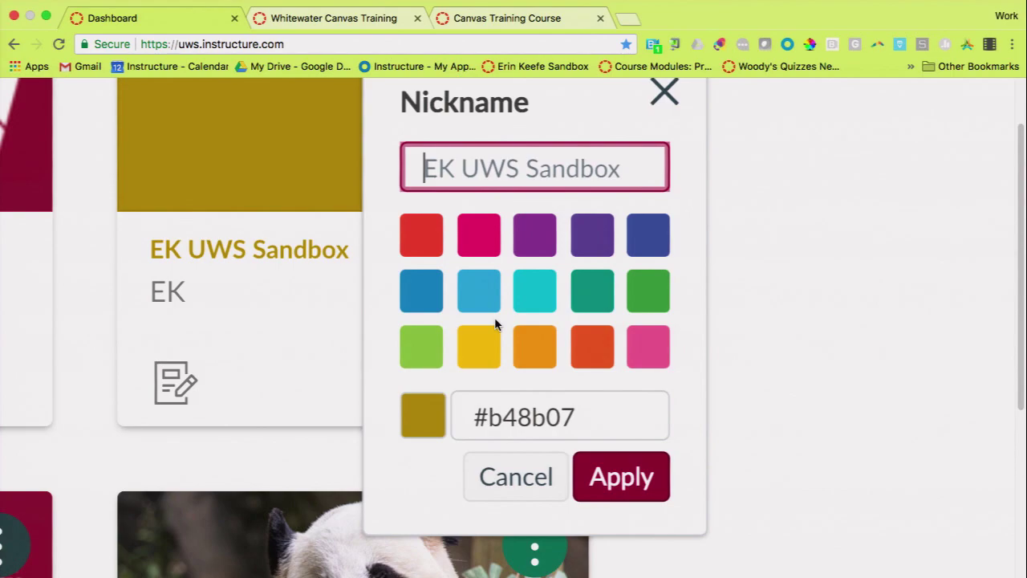
click(523, 249)
click(626, 478)
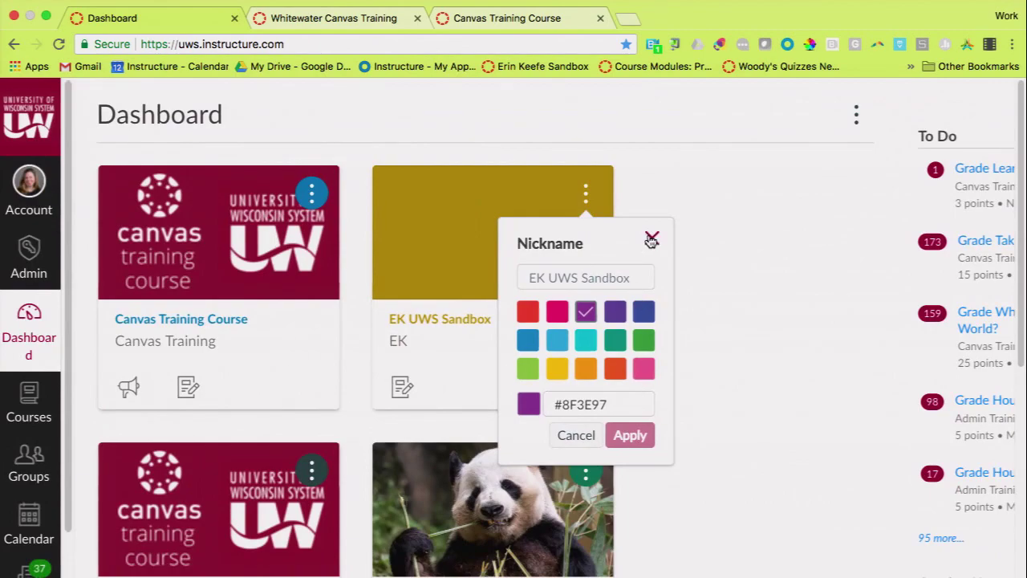
click(664, 91)
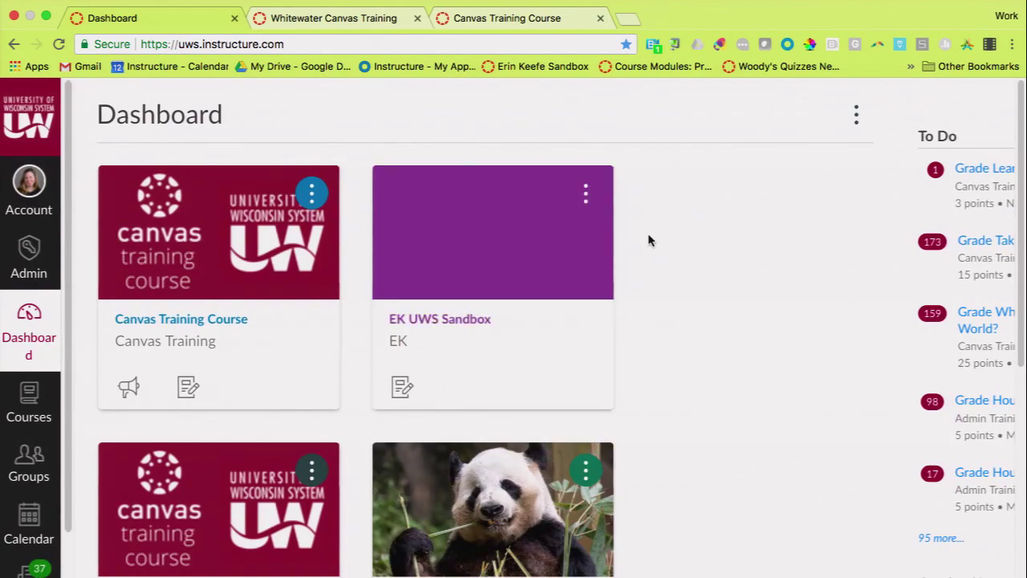
- Examine the grading items in the dashboard's To Do list and the Coming Up section below it
scroll(710, 350, down, 1)
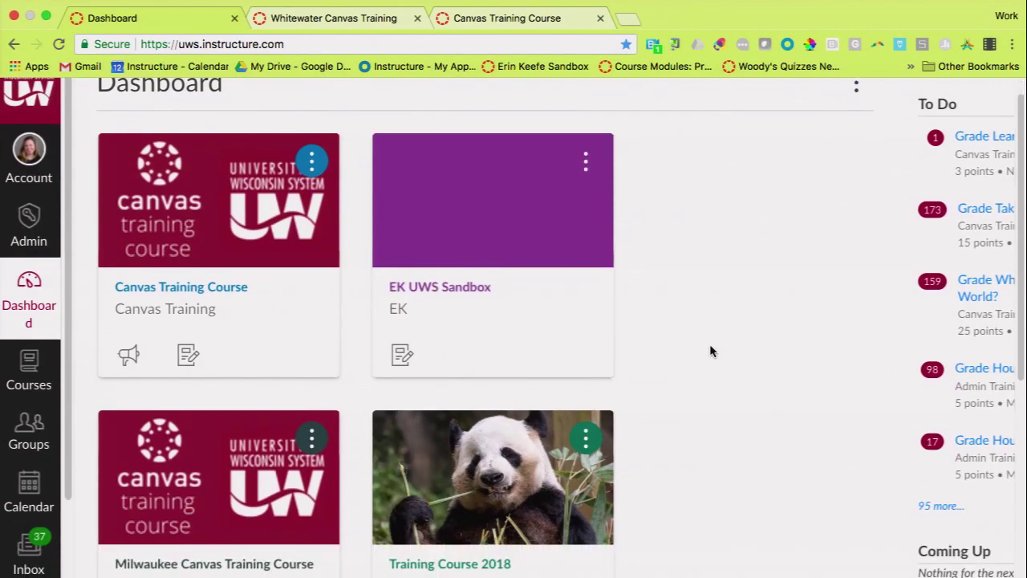
scroll(824, 322, right, 4)
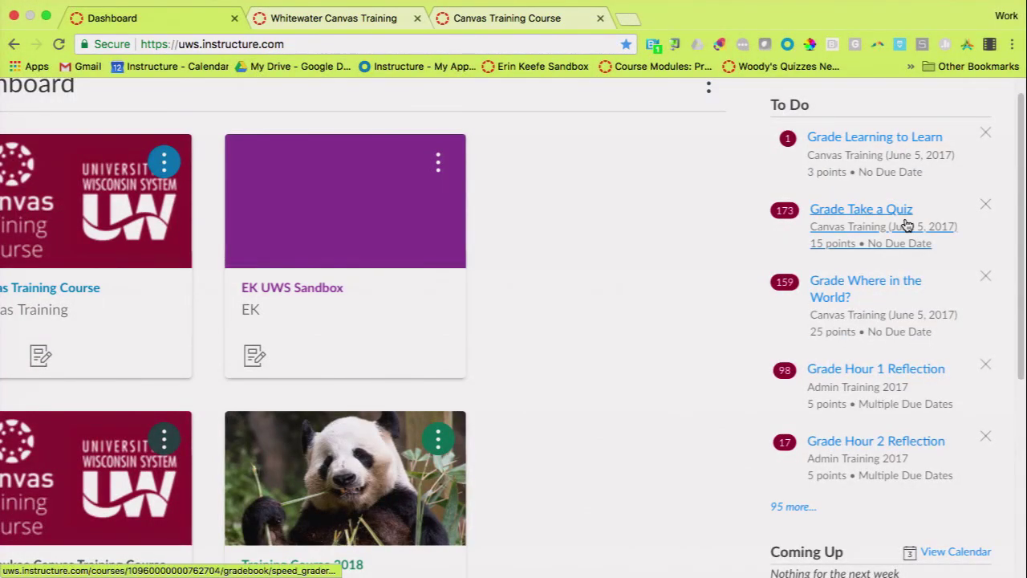
scroll(905, 227, down, 1)
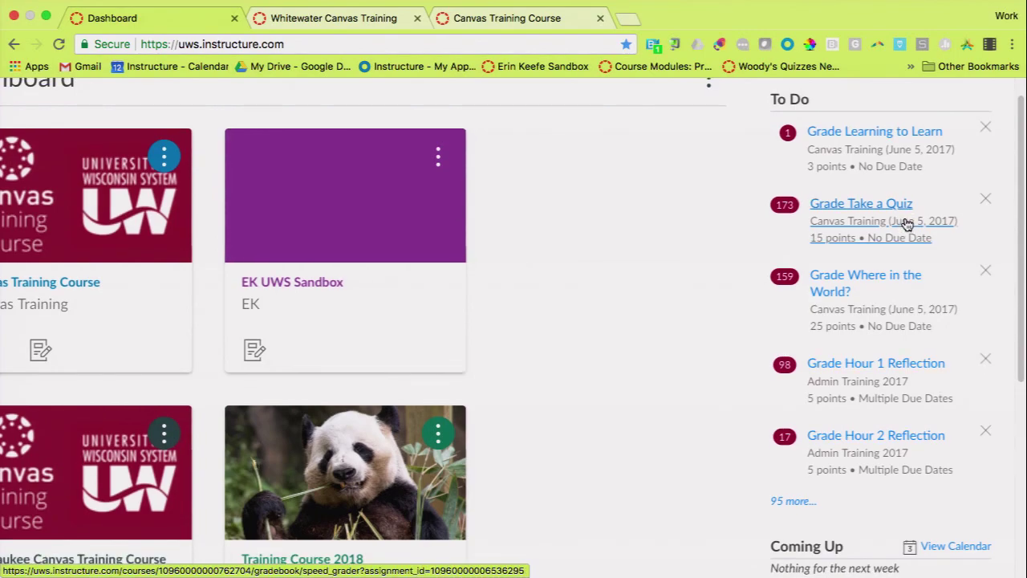
scroll(905, 224, up, 5)
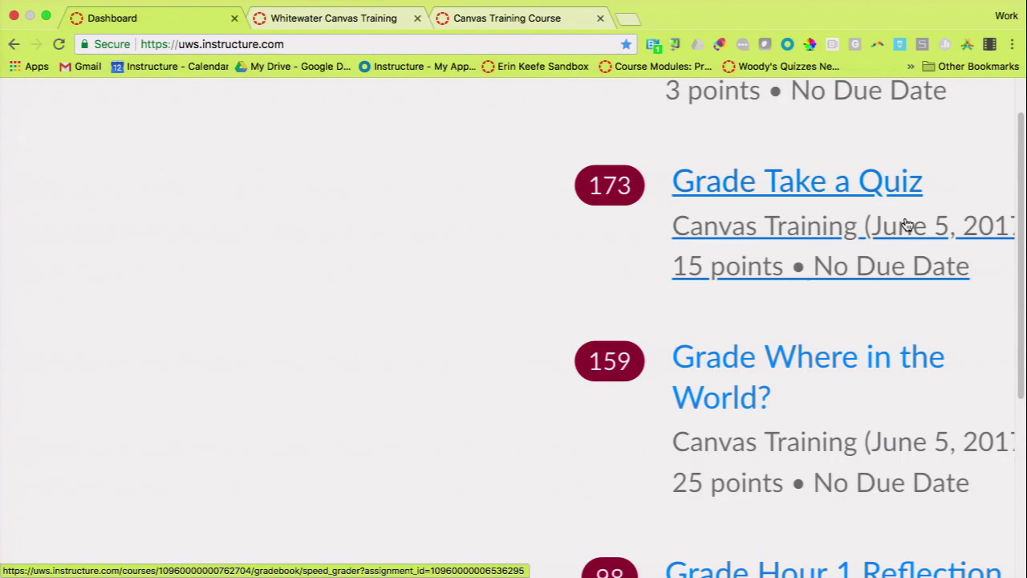
scroll(905, 224, down, 5)
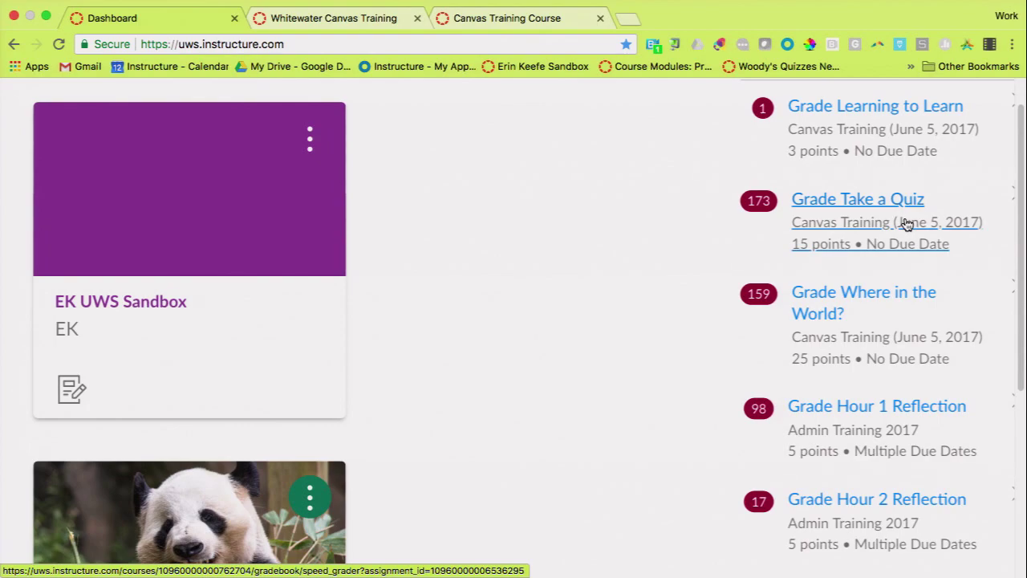
key(ctrl+0)
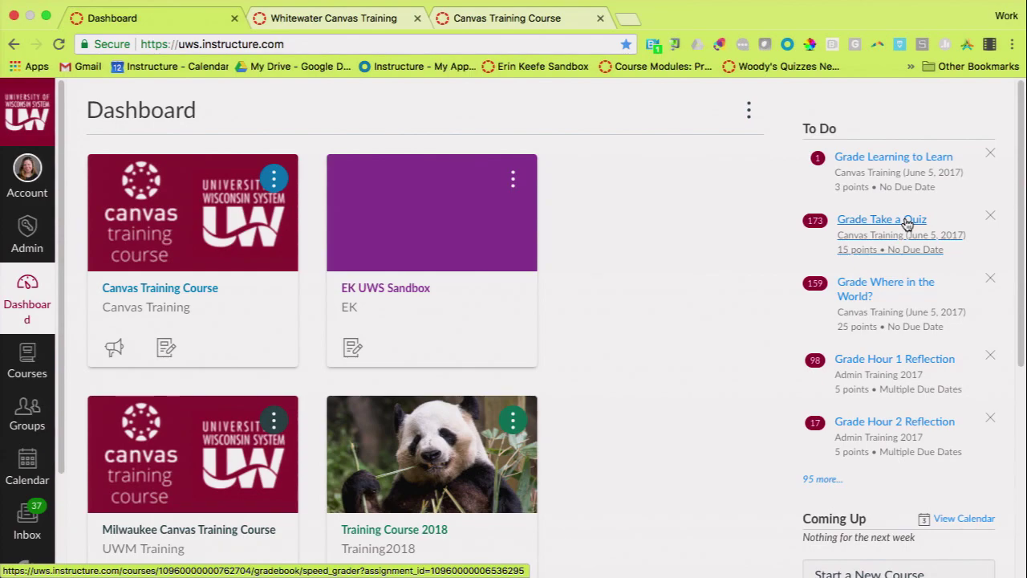
scroll(907, 225, down, 4)
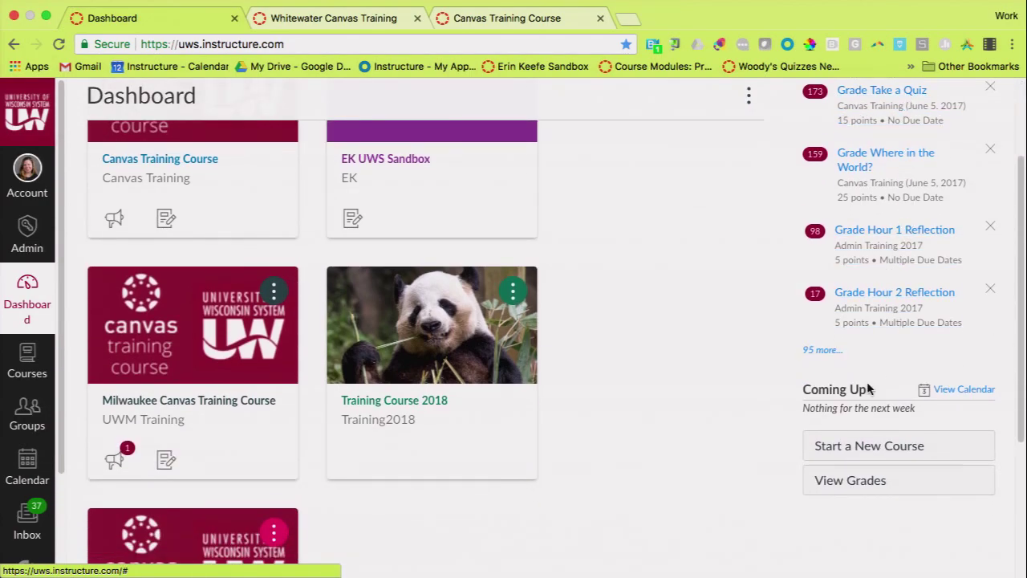
scroll(869, 389, down, 3)
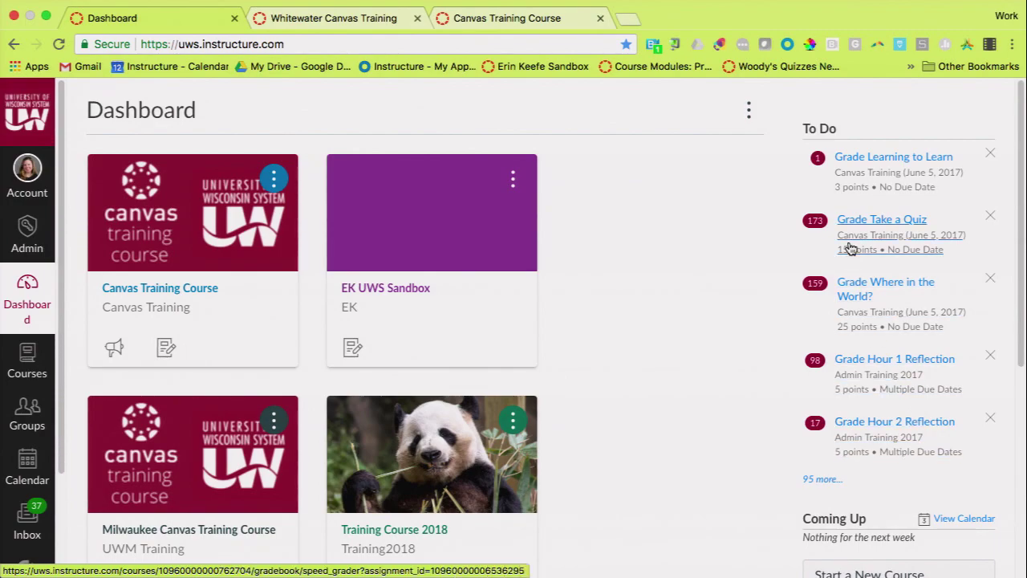
- Switch the dashboard view to Recent Activity
click(749, 113)
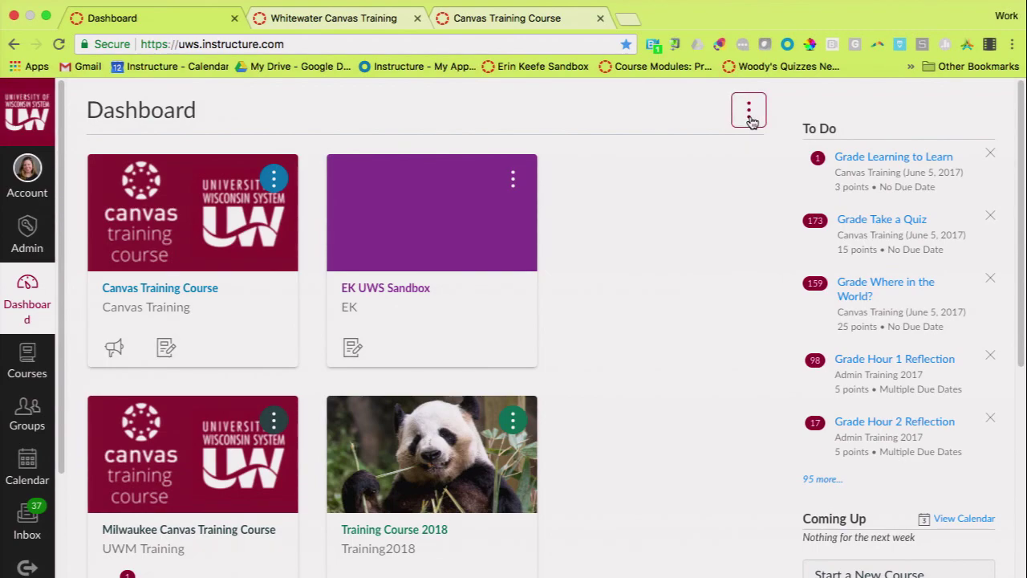
click(749, 114)
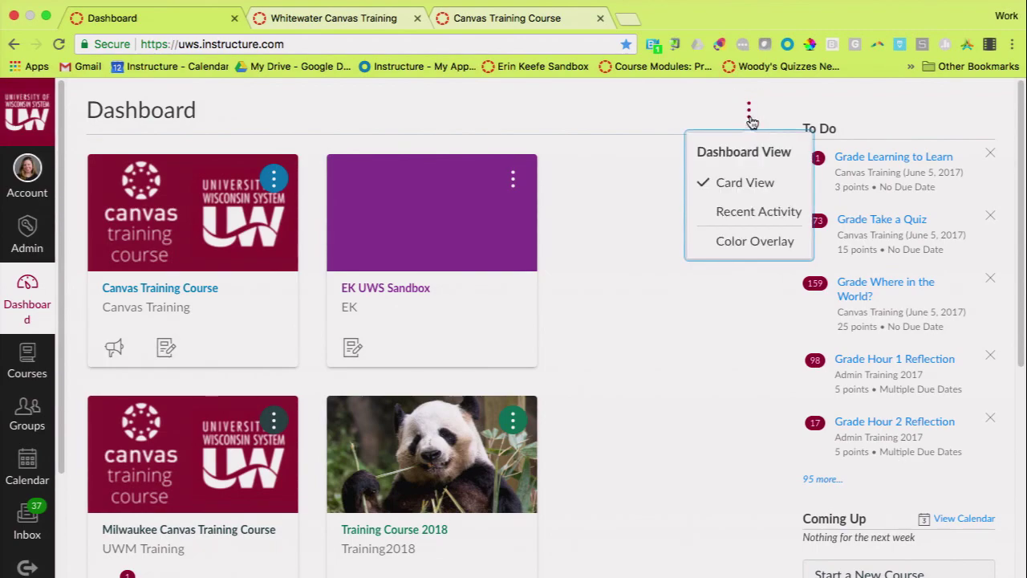
click(752, 212)
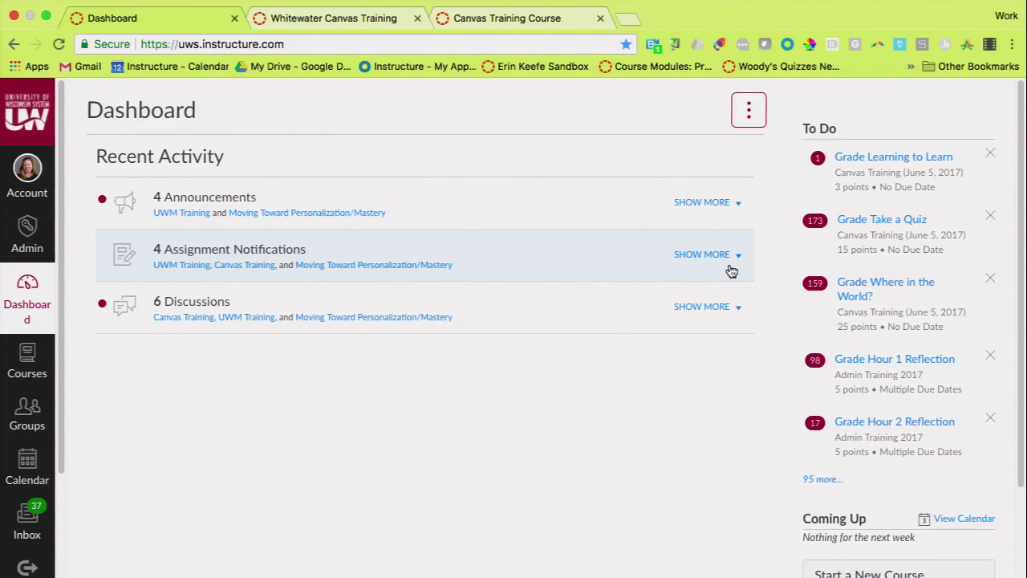
- Return the dashboard to Card View and look through the course cards down to Whitewater Canvas Training
click(752, 114)
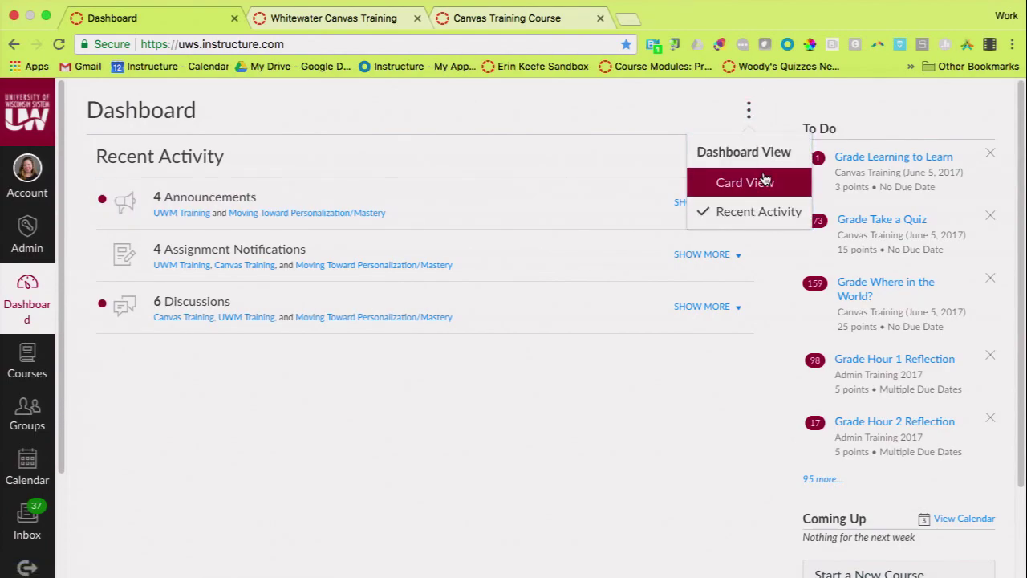
click(765, 180)
scroll(701, 208, down, 1)
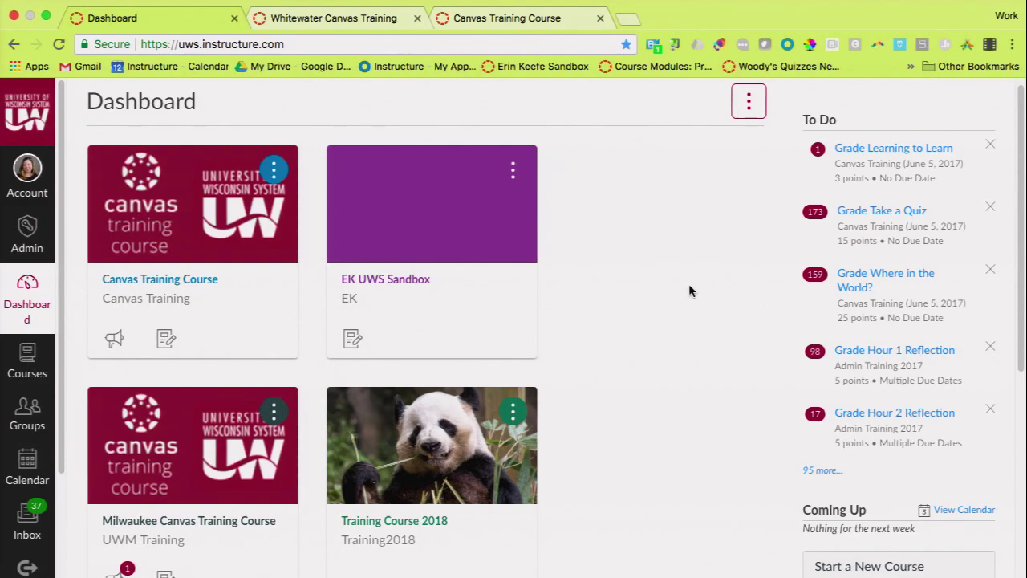
scroll(685, 294, down, 4)
scroll(193, 525, down, 4)
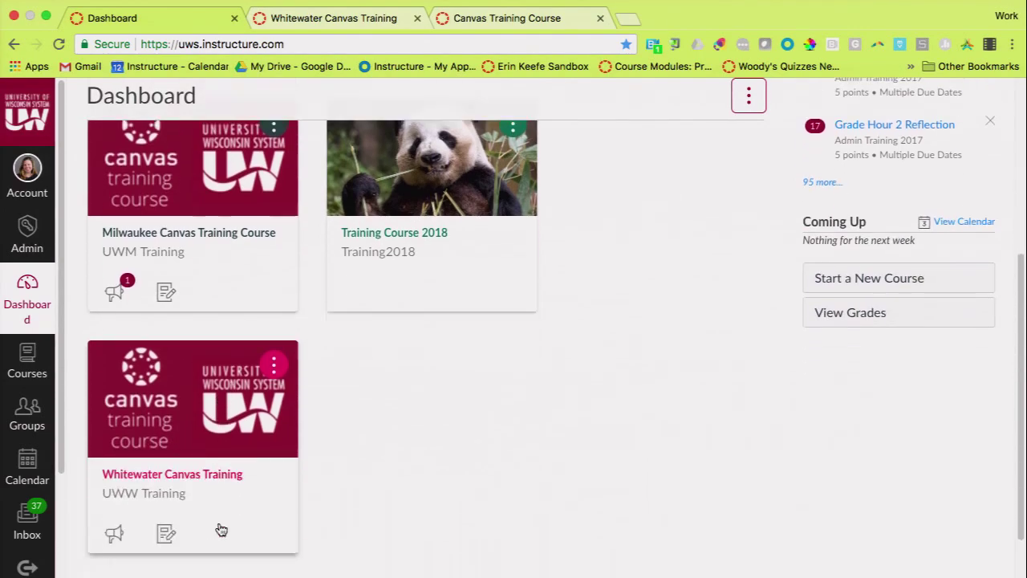
scroll(211, 418, up, 8)
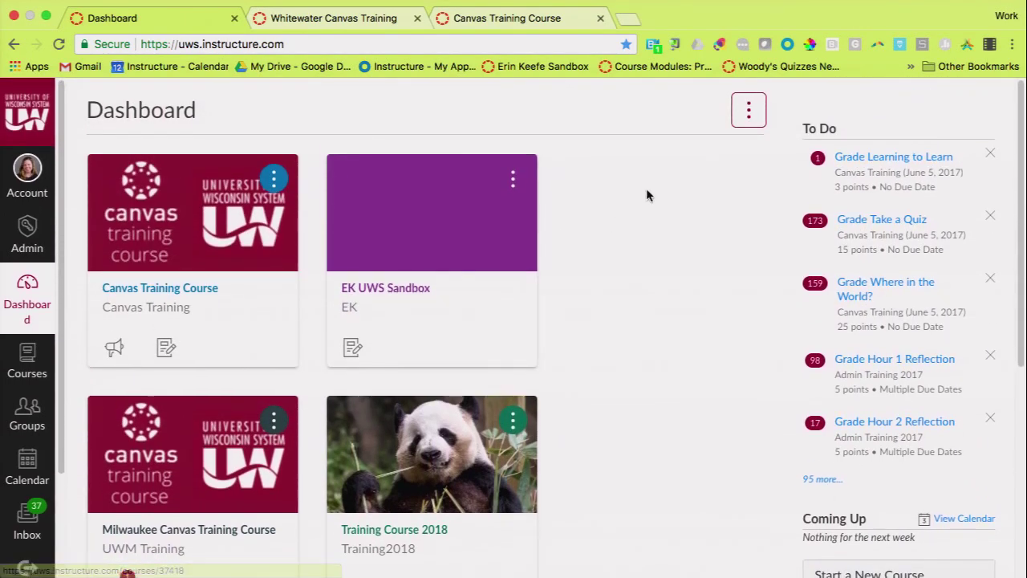
- Turn on Color Overlay for the dashboard's course cards, review them, and turn the overlay off again
click(747, 115)
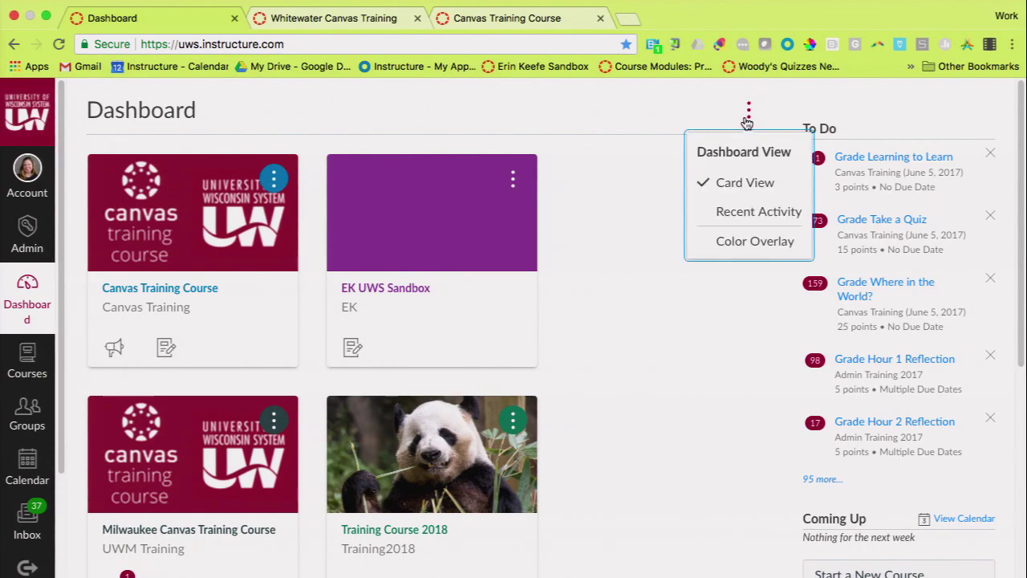
click(745, 244)
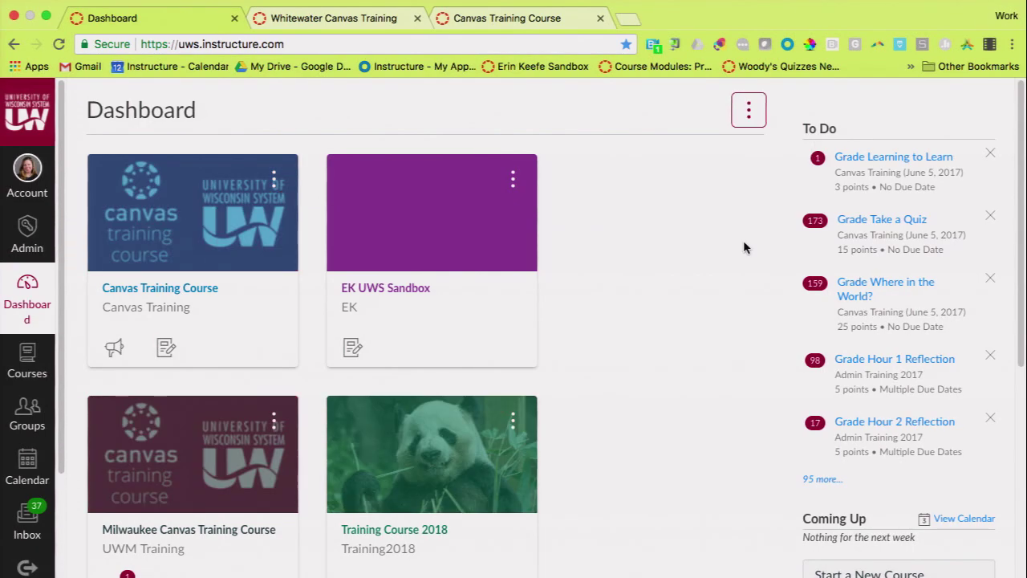
scroll(710, 206, down, 1)
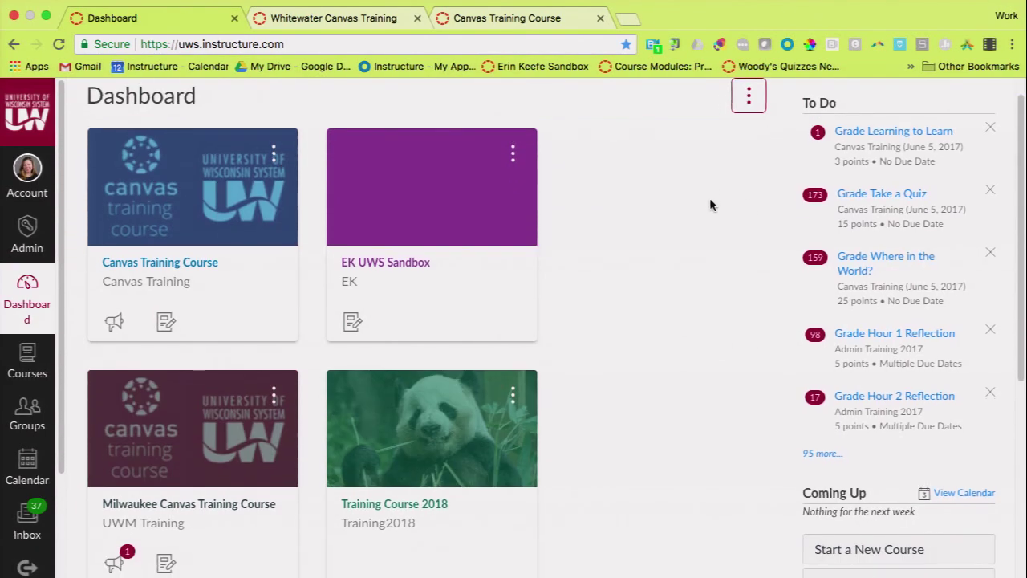
scroll(709, 205, up, 1)
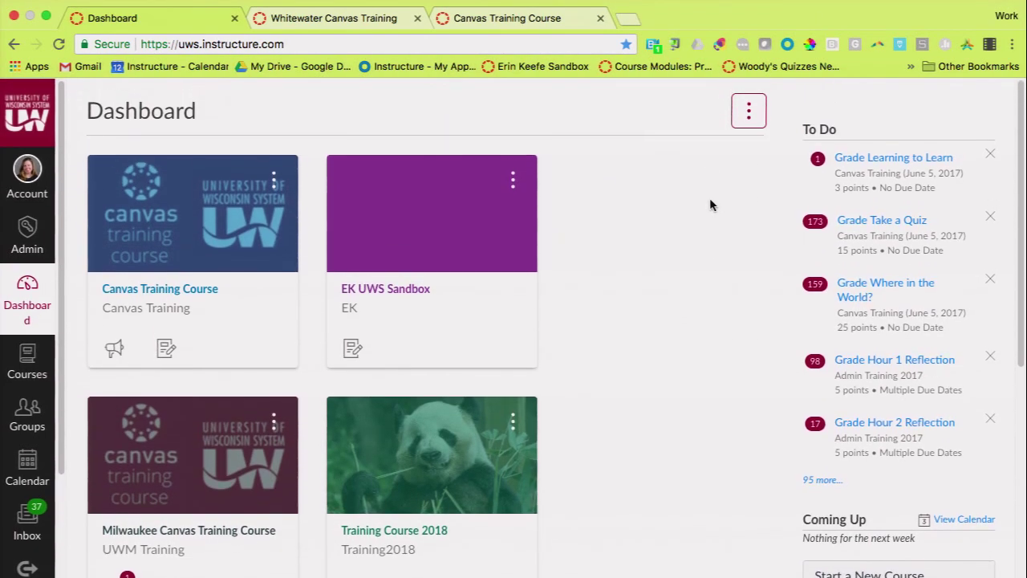
click(750, 110)
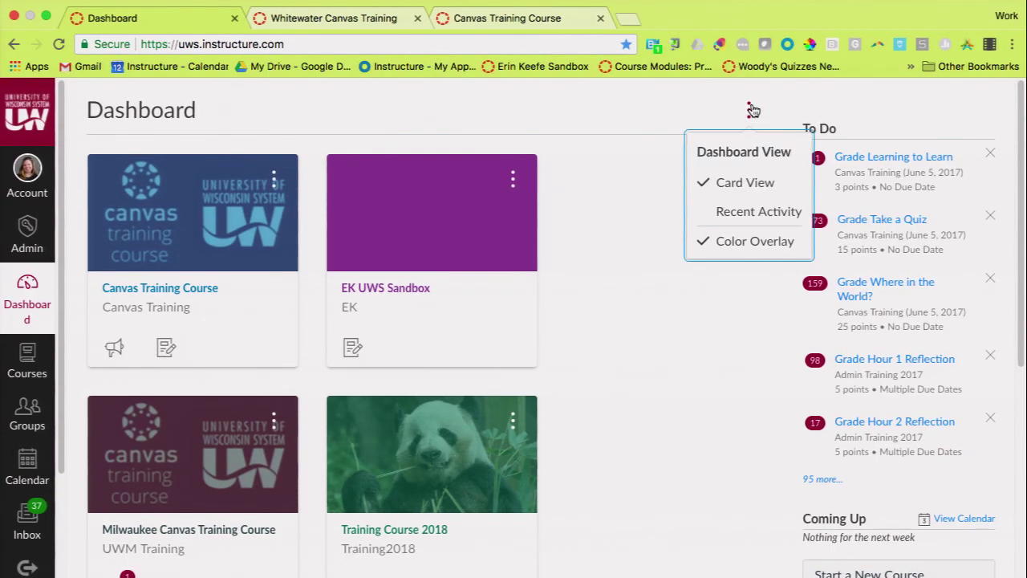
click(742, 244)
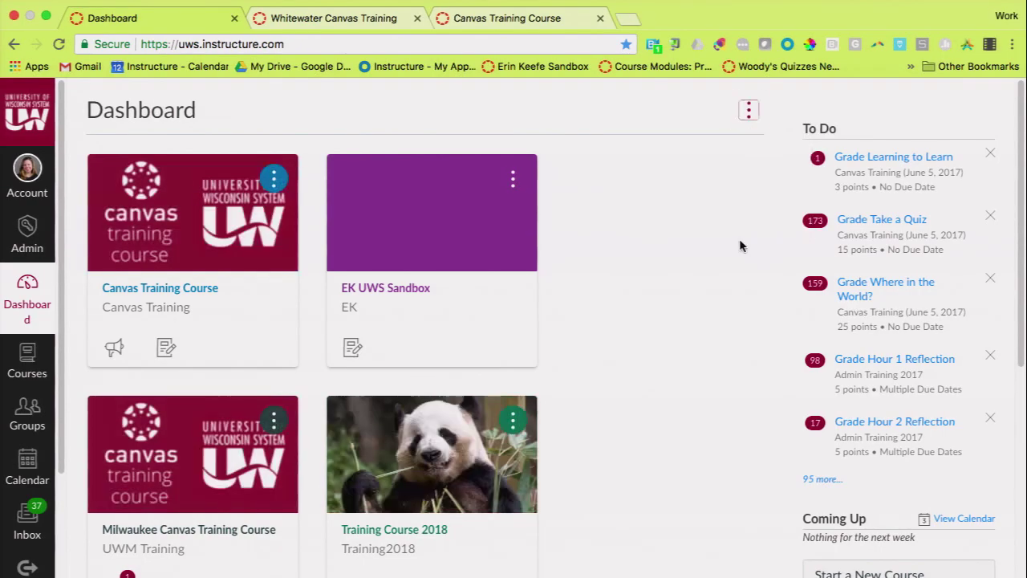
- Open the user settings page of the signed-in account
scroll(700, 243, down, 1)
scroll(701, 243, up, 1)
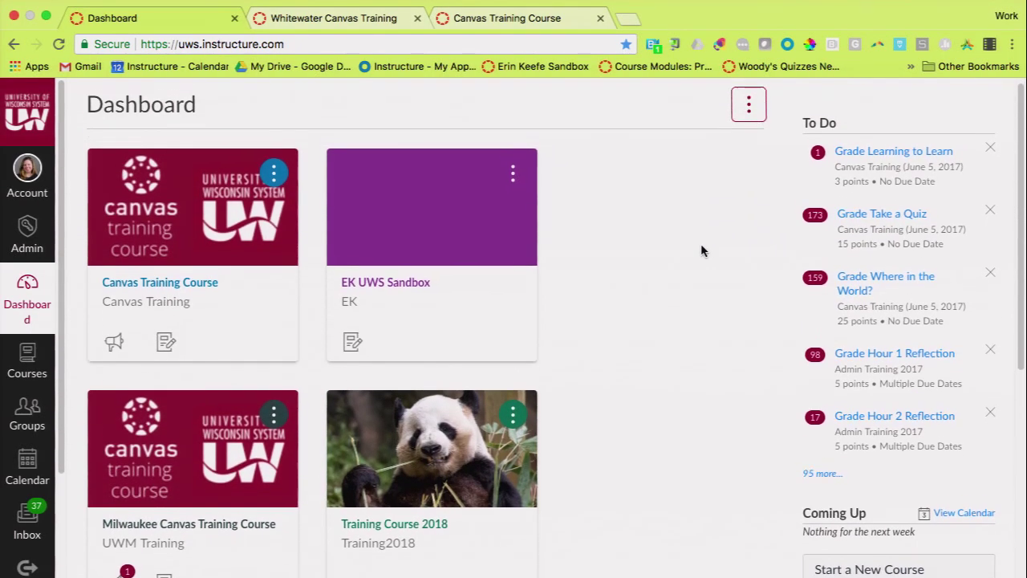
scroll(642, 283, down, 2)
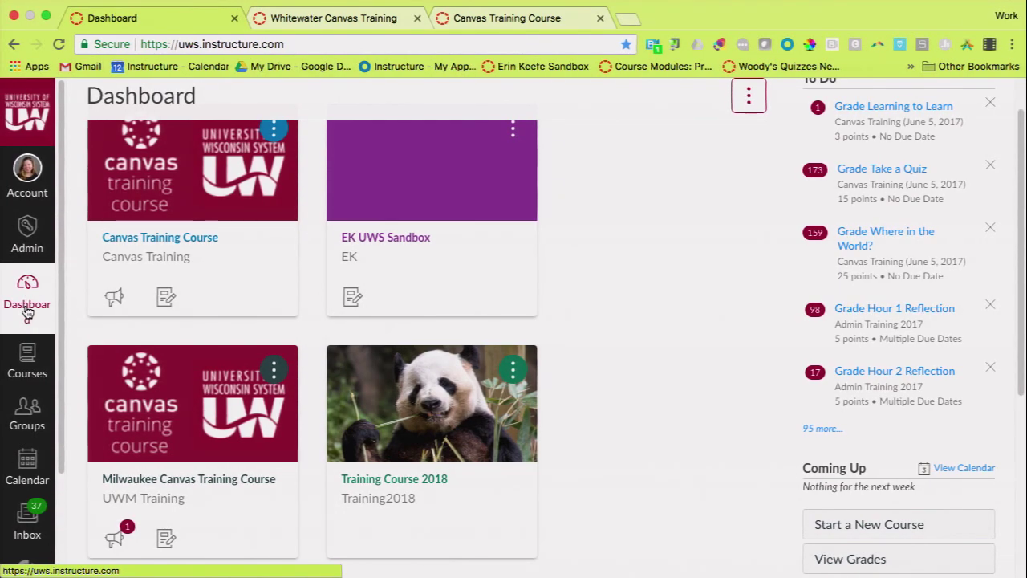
click(34, 176)
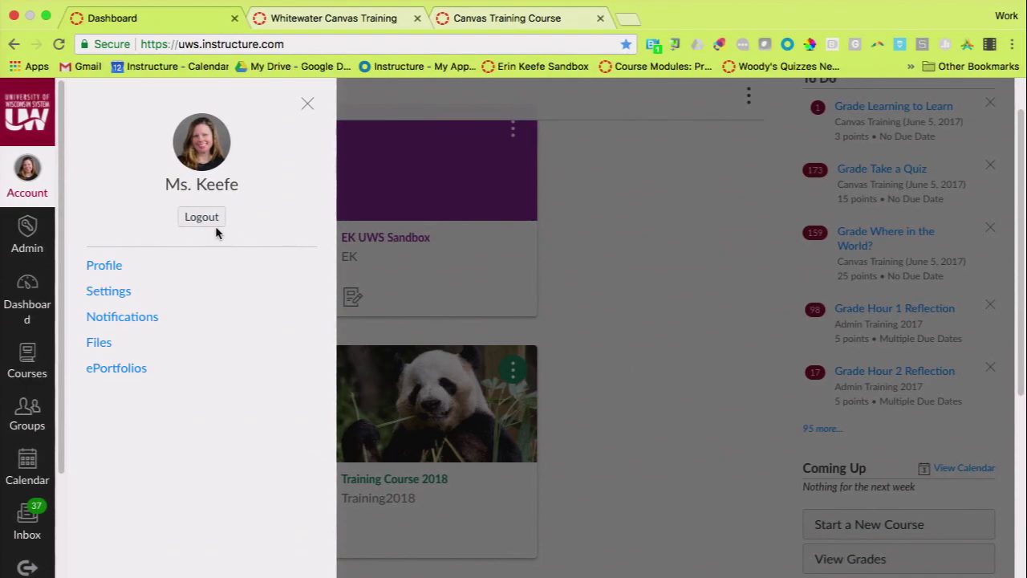
click(115, 296)
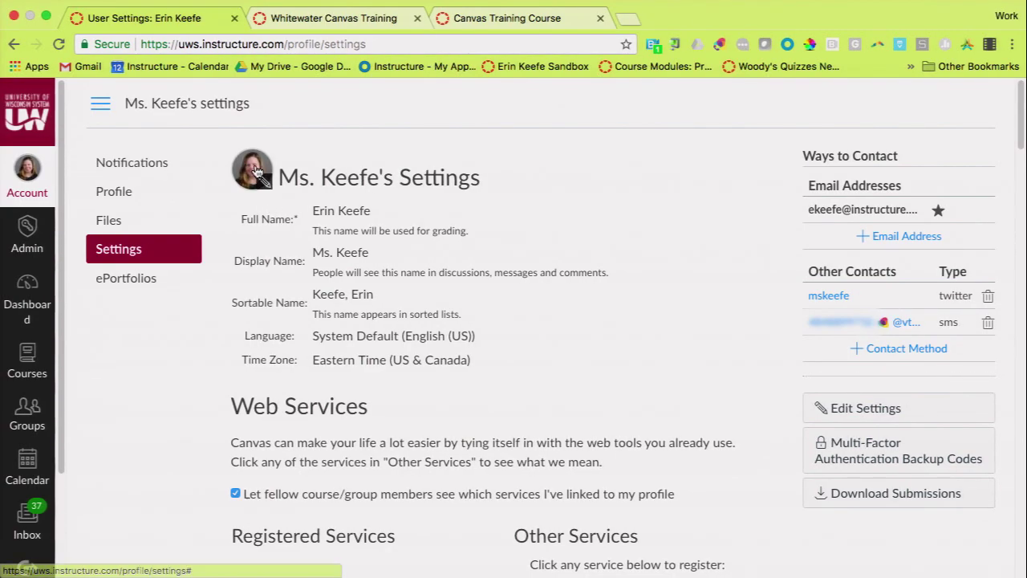
- Open the profile picture selection from the account photo, review the ways to supply a picture, and close it without choosing one
scroll(254, 160, up, 5)
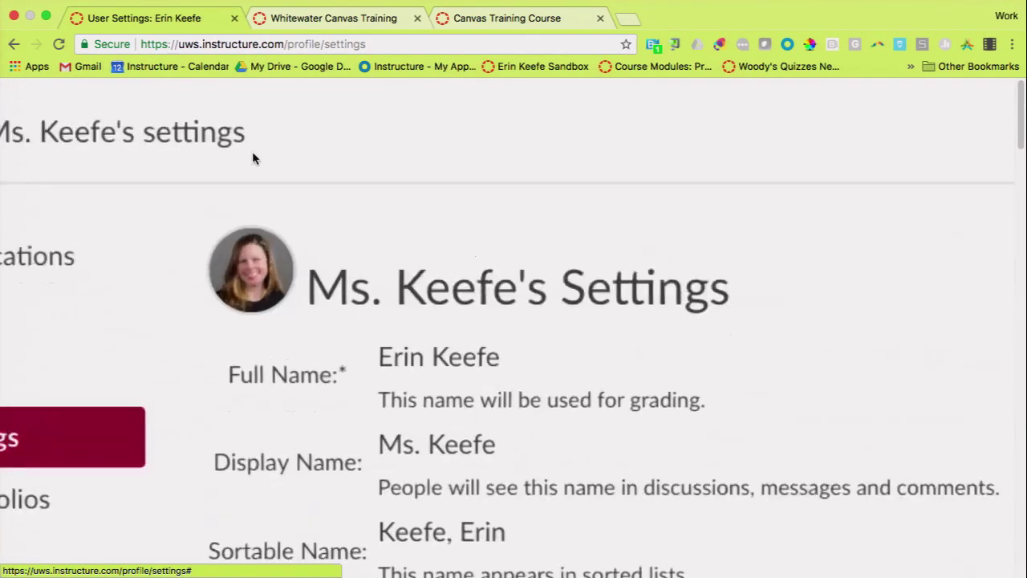
scroll(252, 158, up, 2)
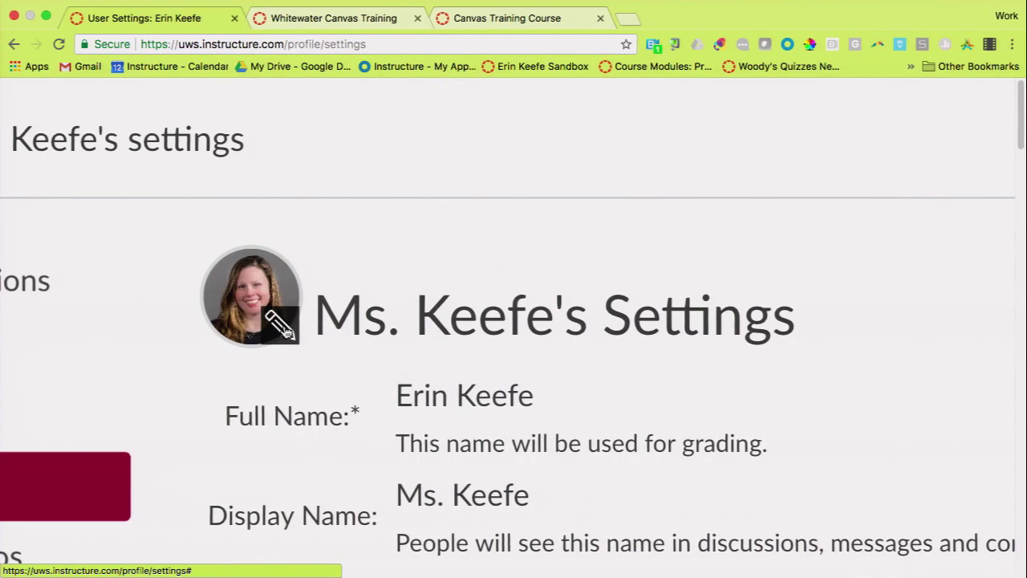
click(287, 331)
key(super+minus)
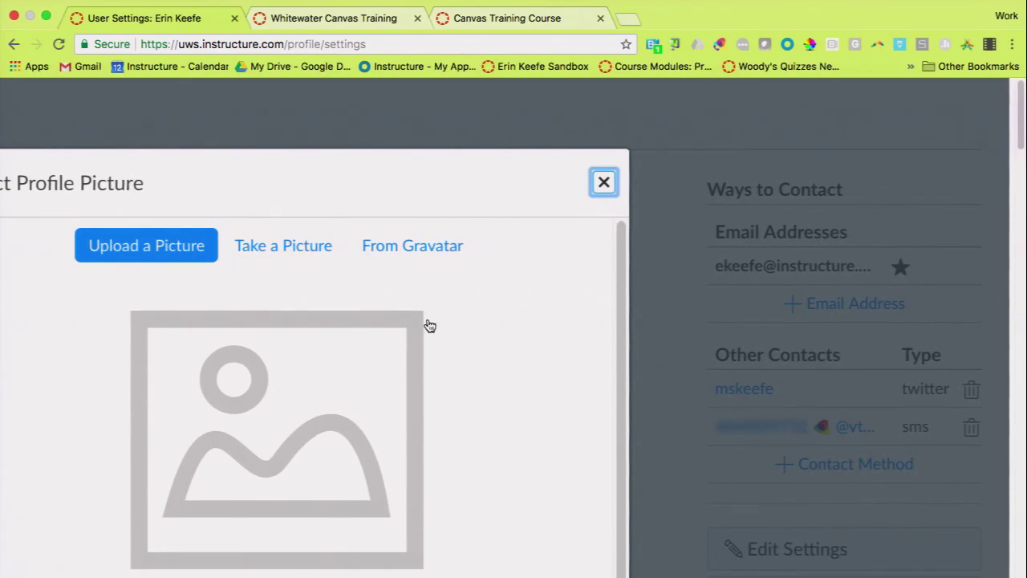
scroll(494, 323, left, 2)
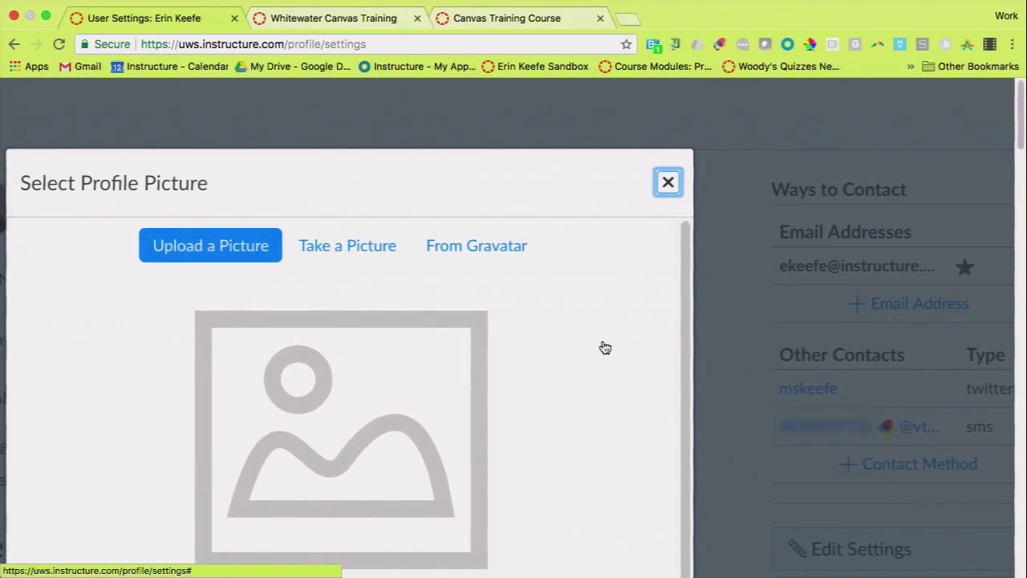
scroll(604, 348, down, 1)
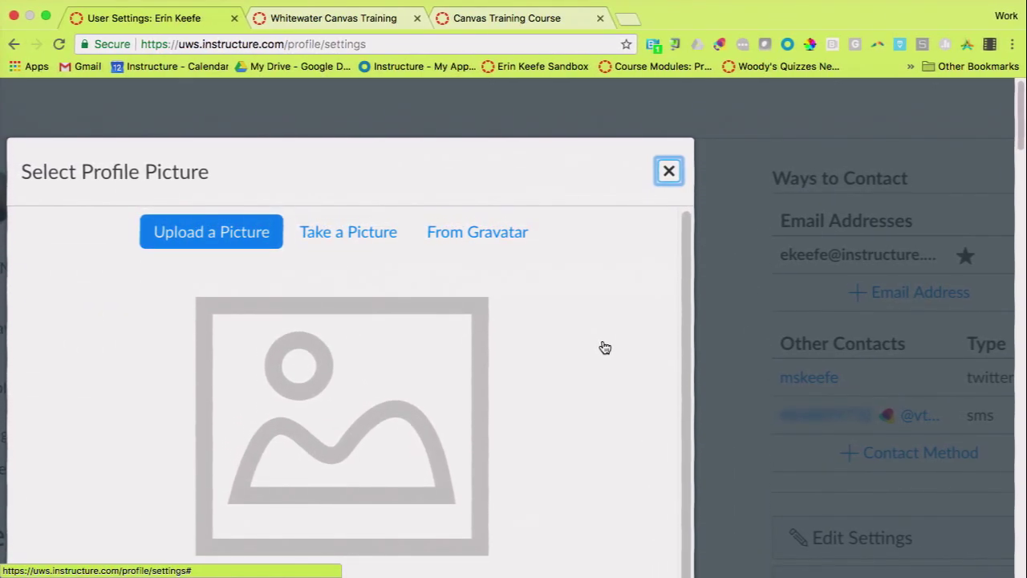
key(super+minus)
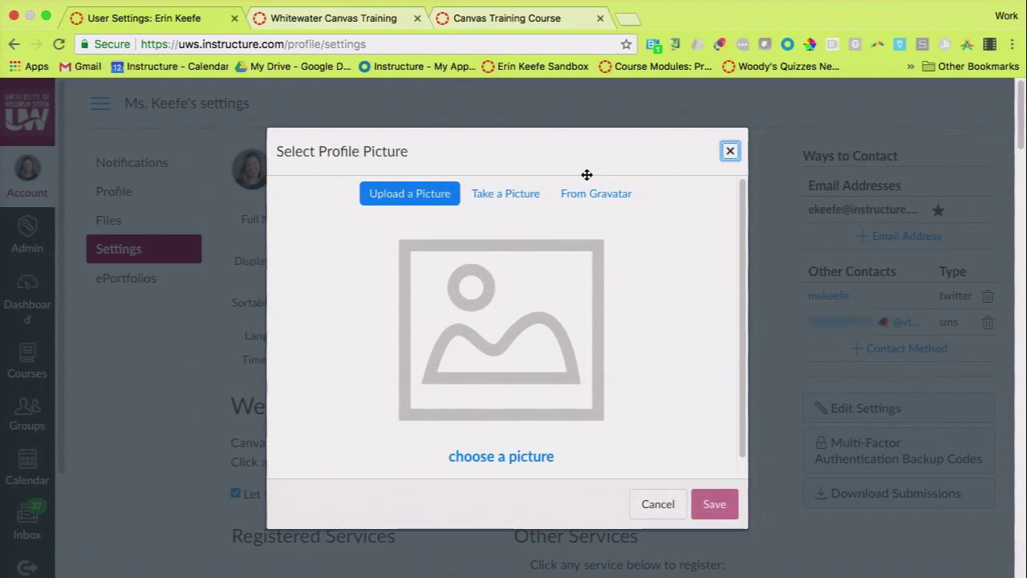
click(730, 153)
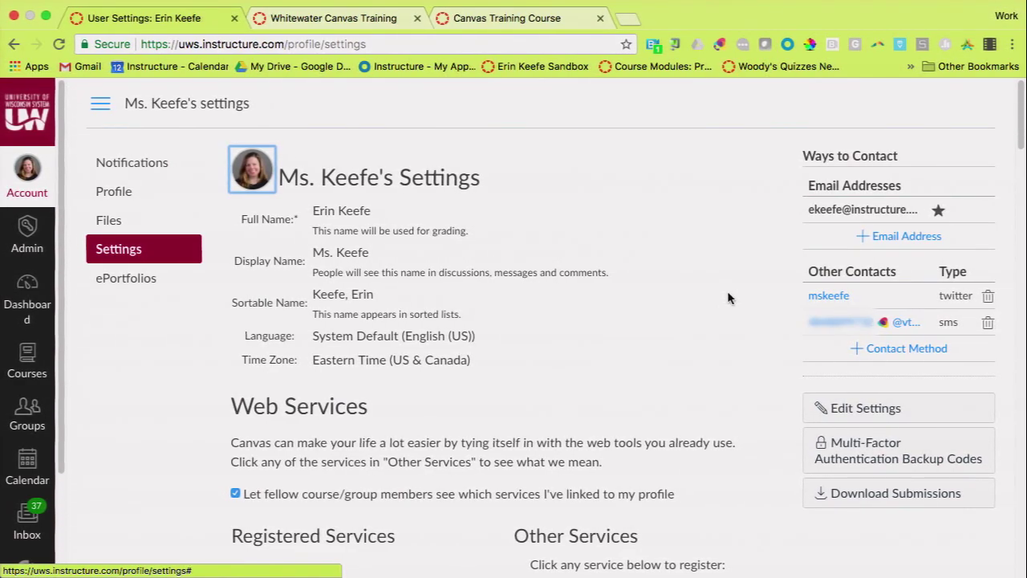
- Review the profile details and contact methods, then make the user settings editable and look over the name fields
scroll(726, 296, down, 1)
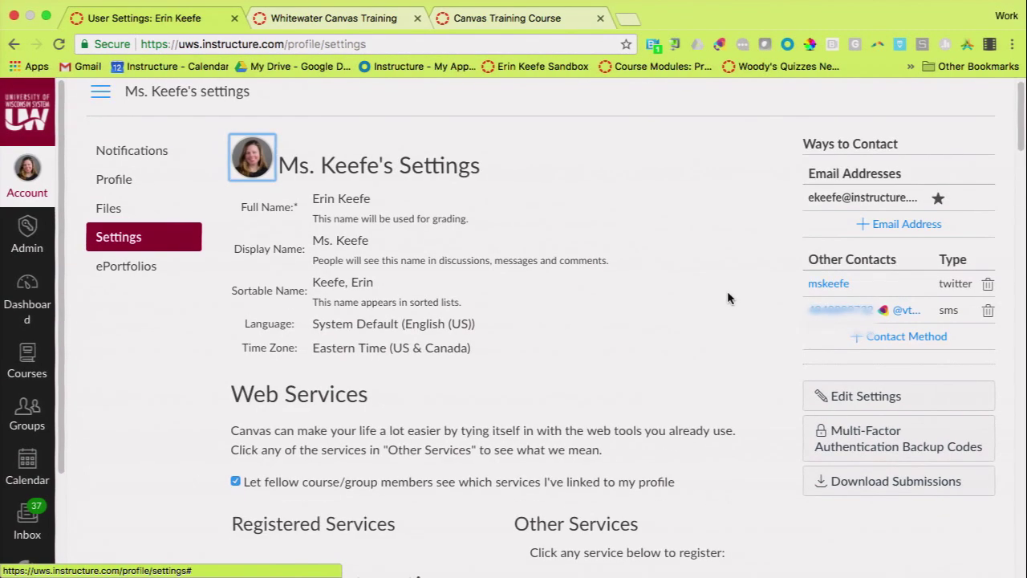
scroll(561, 360, up, 1)
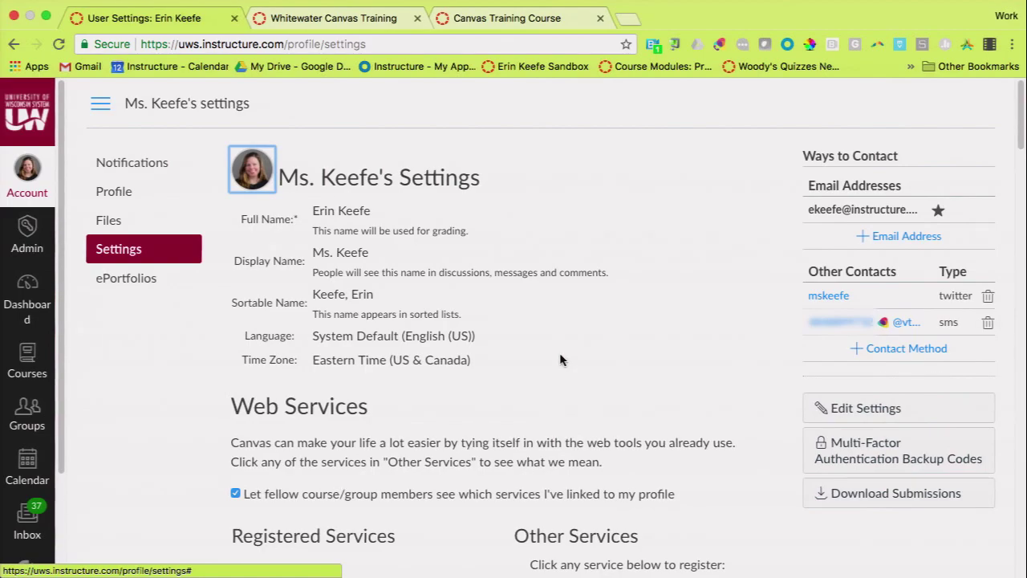
scroll(560, 353, down, 1)
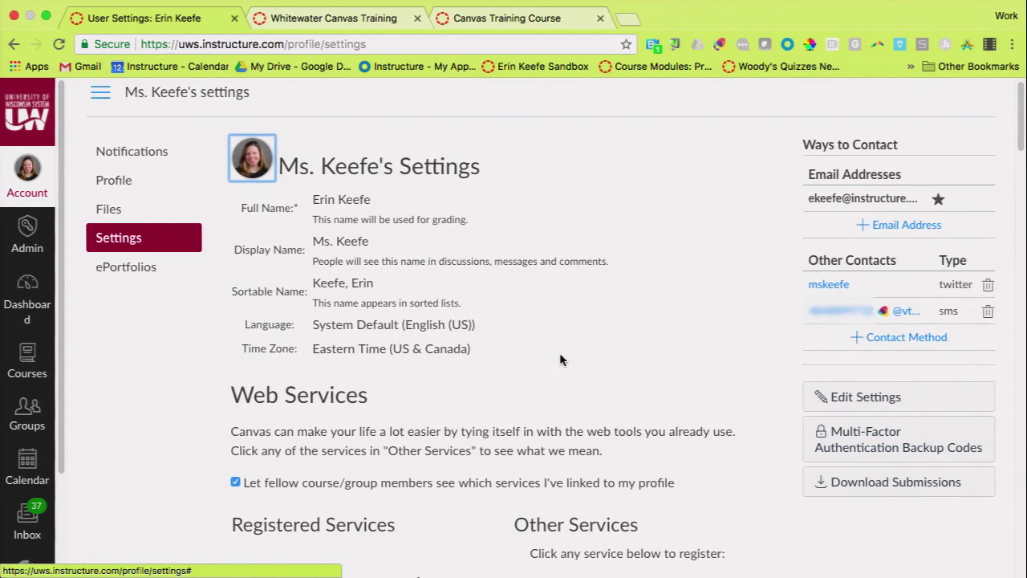
scroll(560, 353, down, 1)
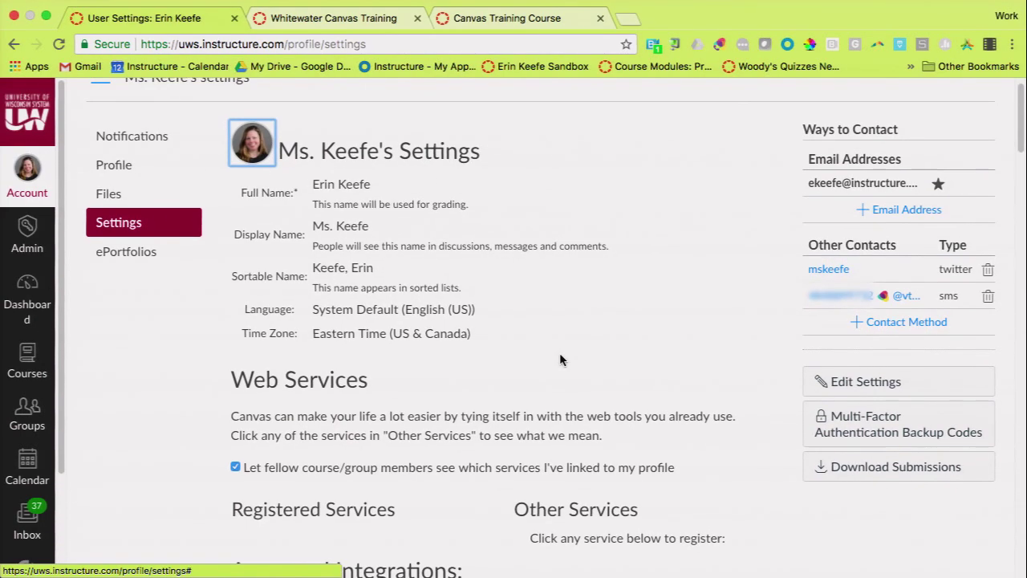
scroll(566, 324, down, 3)
scroll(566, 327, up, 1)
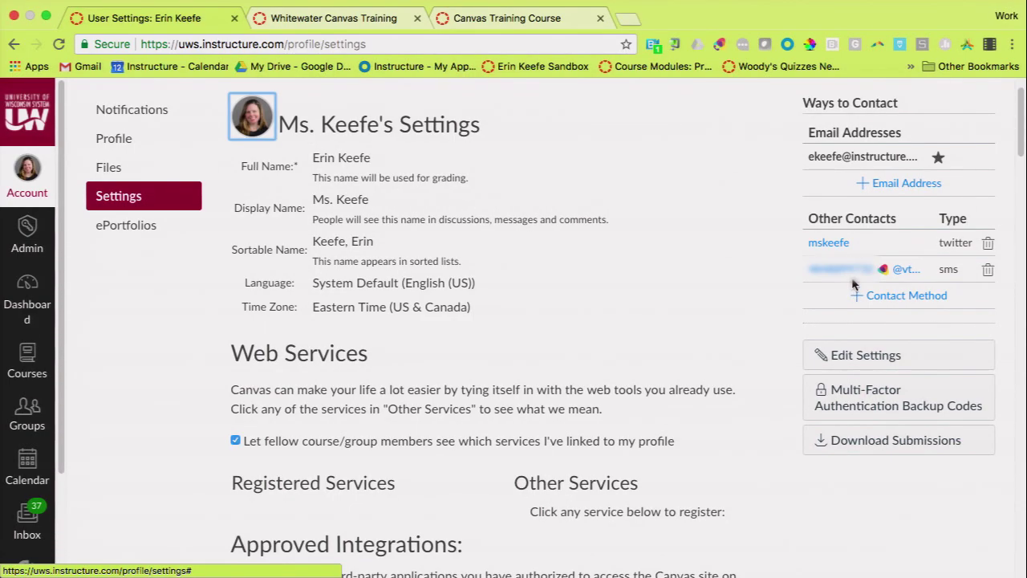
click(885, 355)
scroll(763, 284, down, 2)
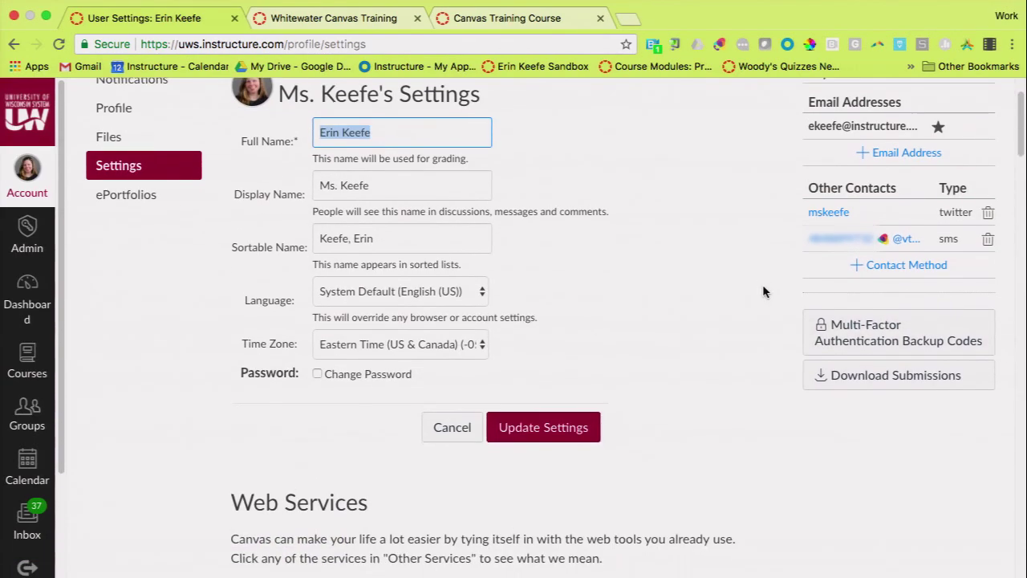
scroll(684, 237, up, 1)
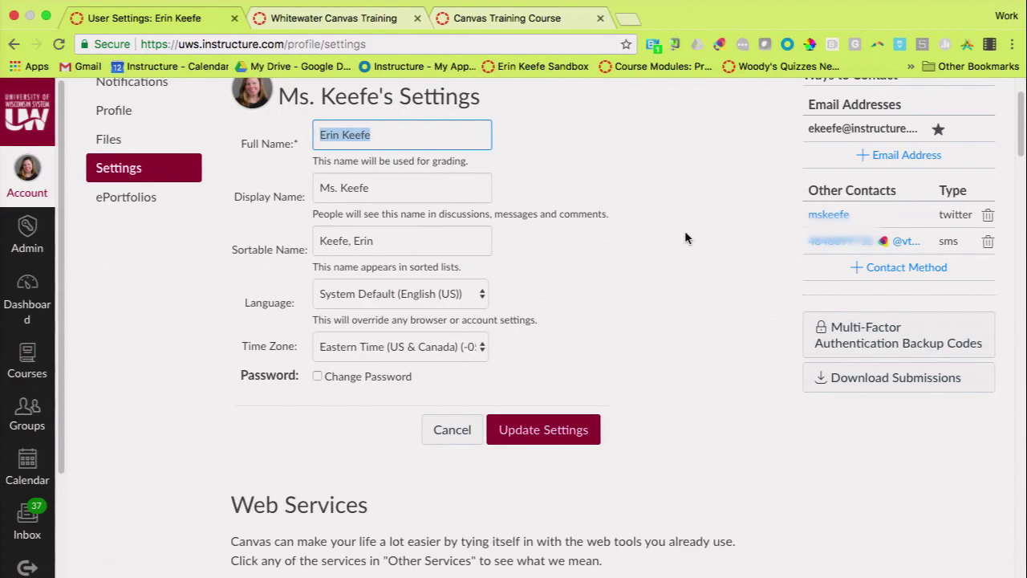
- Look over the language, time zone and password options, then save the user settings without changing any values
scroll(685, 230, down, 3)
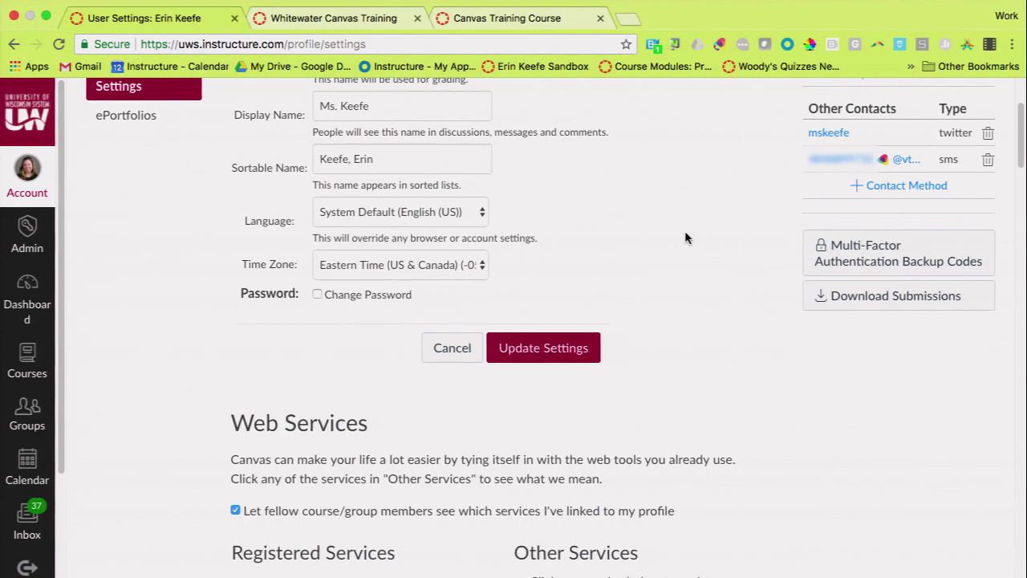
scroll(686, 238, down, 1)
scroll(686, 235, down, 3)
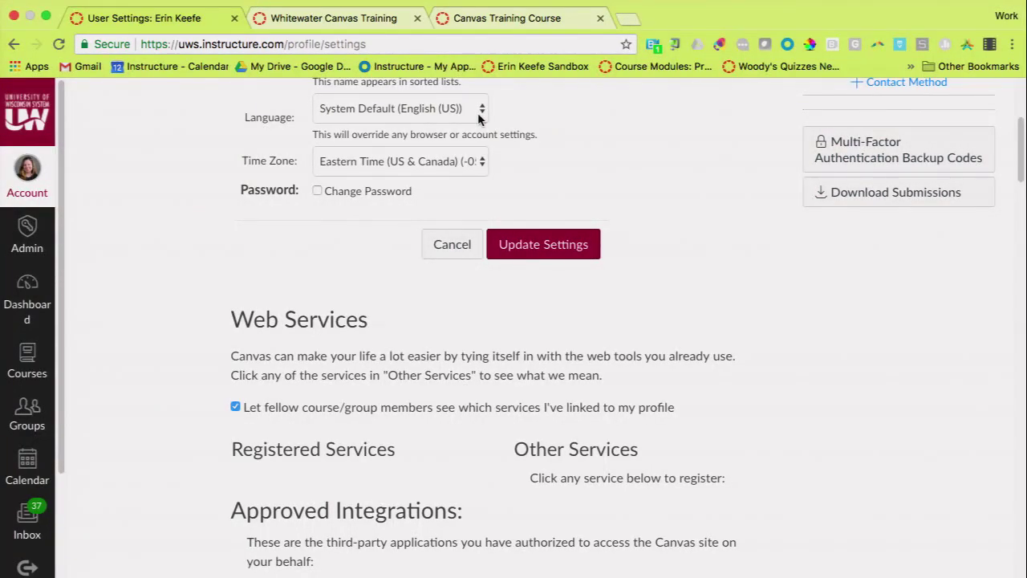
scroll(509, 142, down, 1)
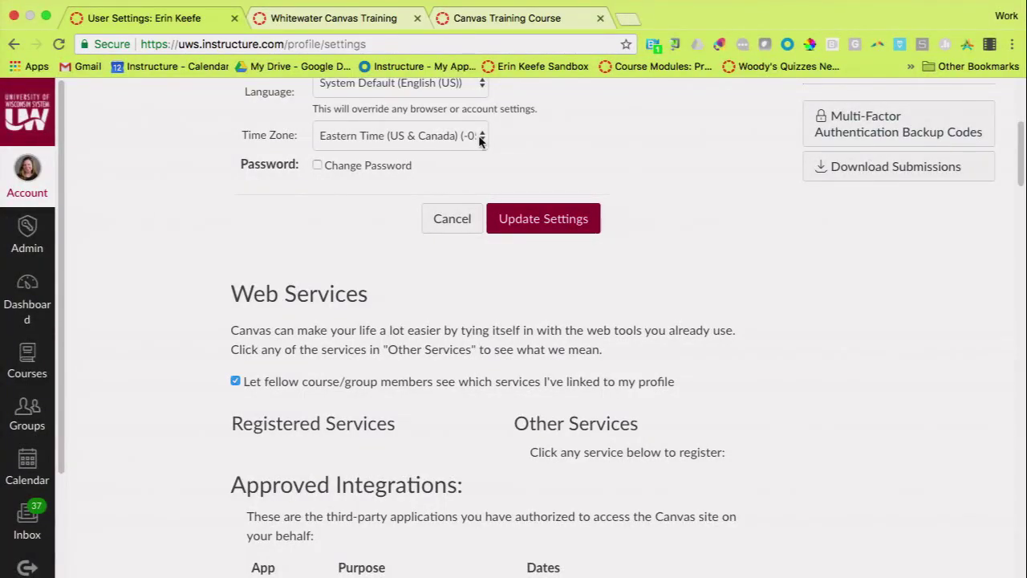
scroll(482, 169, up, 2)
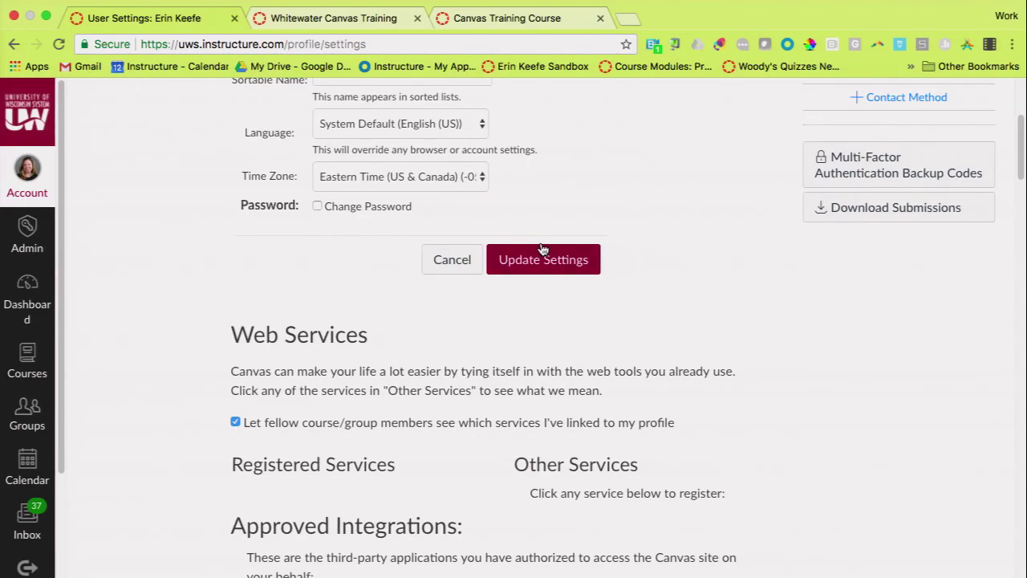
scroll(541, 249, down, 1)
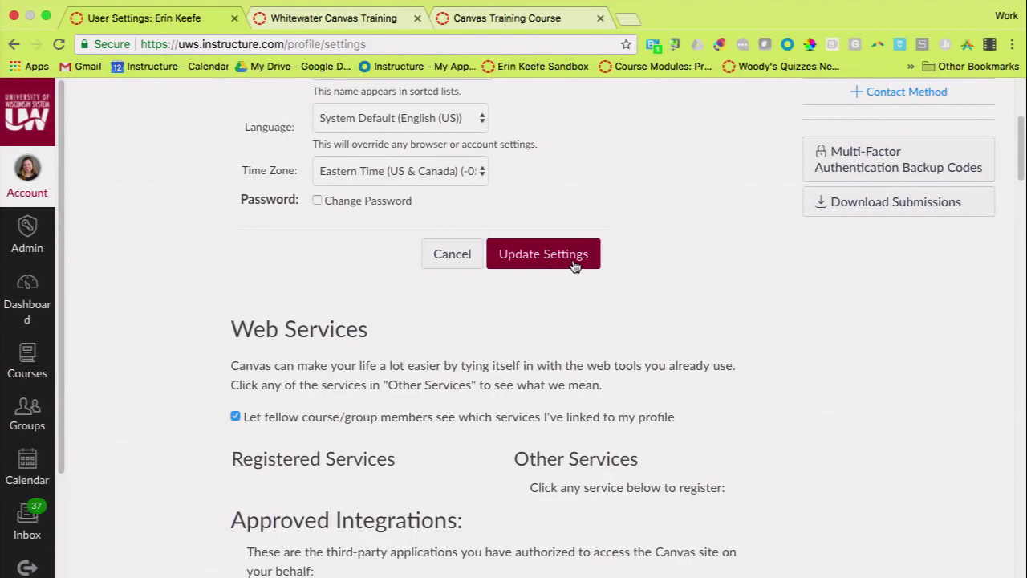
click(575, 266)
- Turn on the High Contrast UI feature option at the end of the user settings, then turn it off again
scroll(671, 276, down, 2)
scroll(670, 278, down, 15)
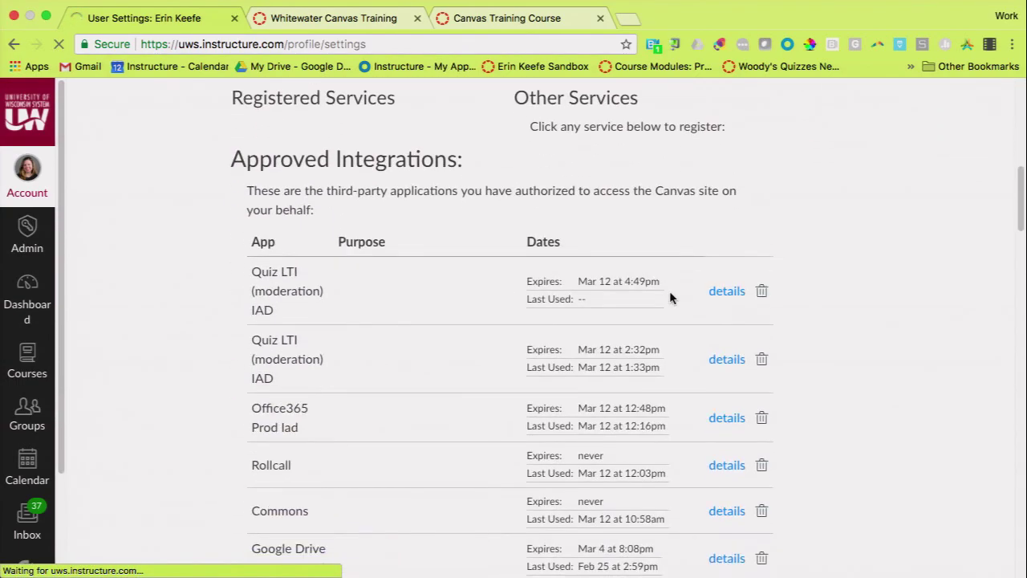
scroll(689, 465, down, 20)
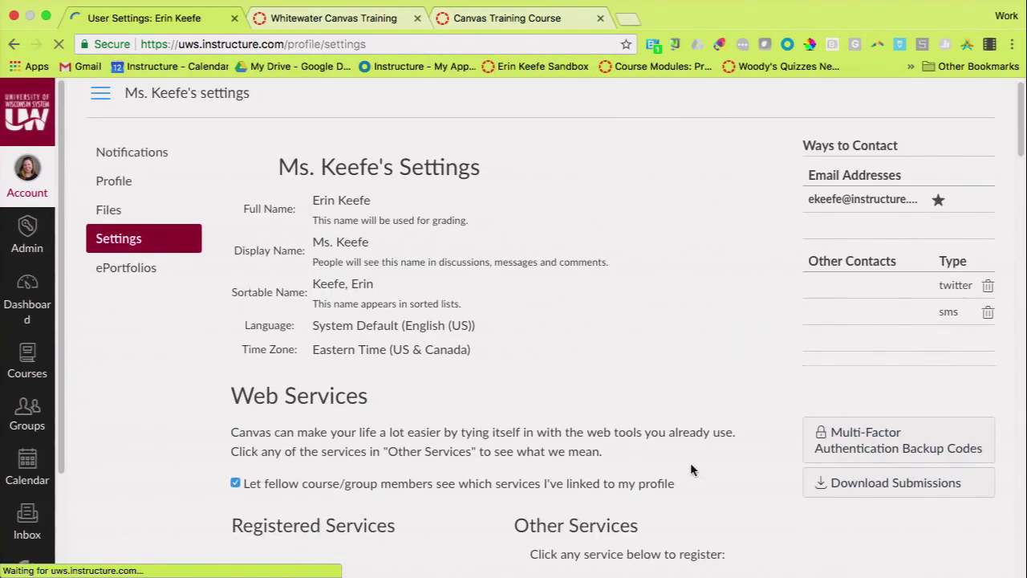
scroll(690, 469, down, 20)
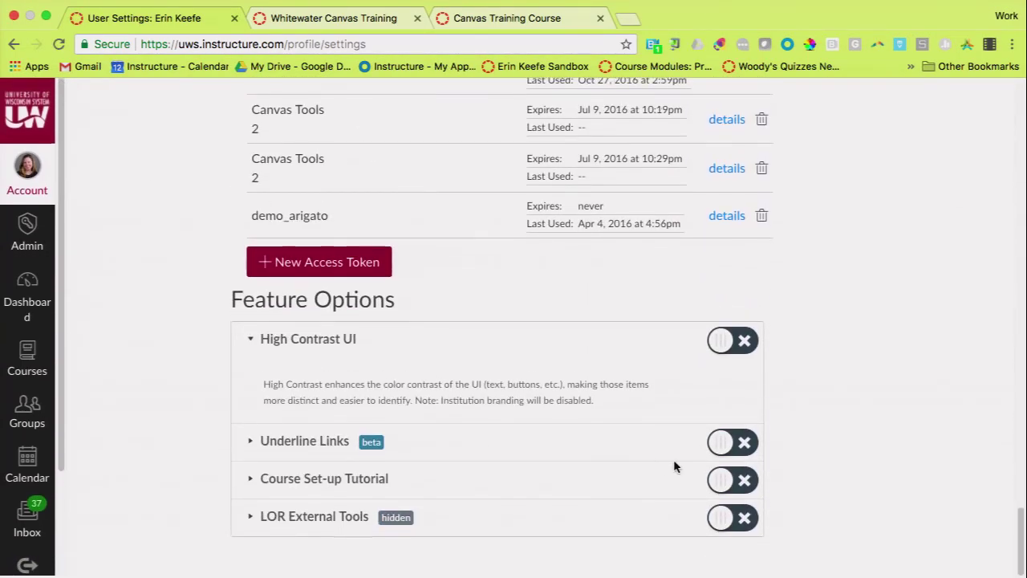
key(super+equal)
key(super+equal)
key(super+equal)
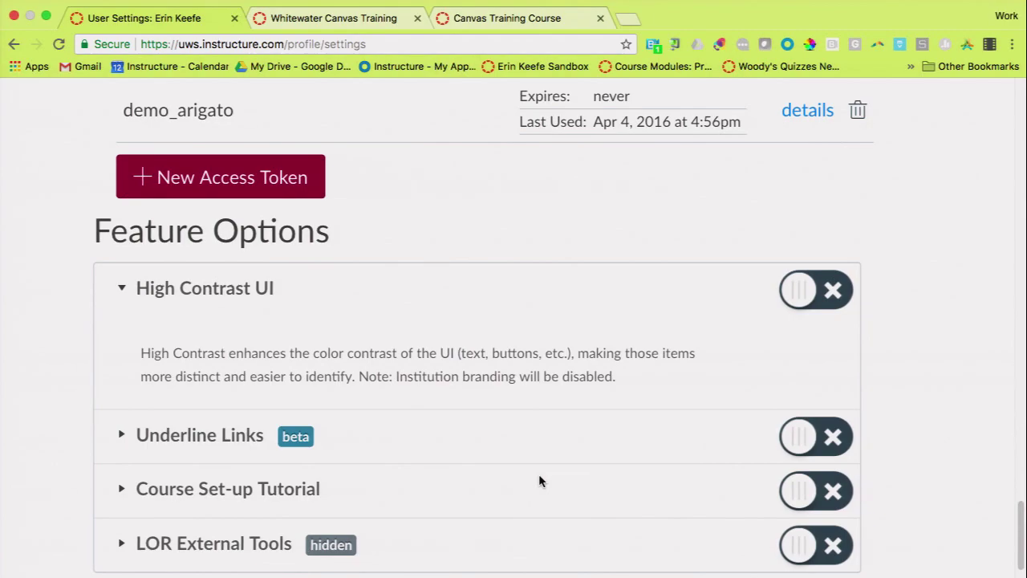
click(806, 294)
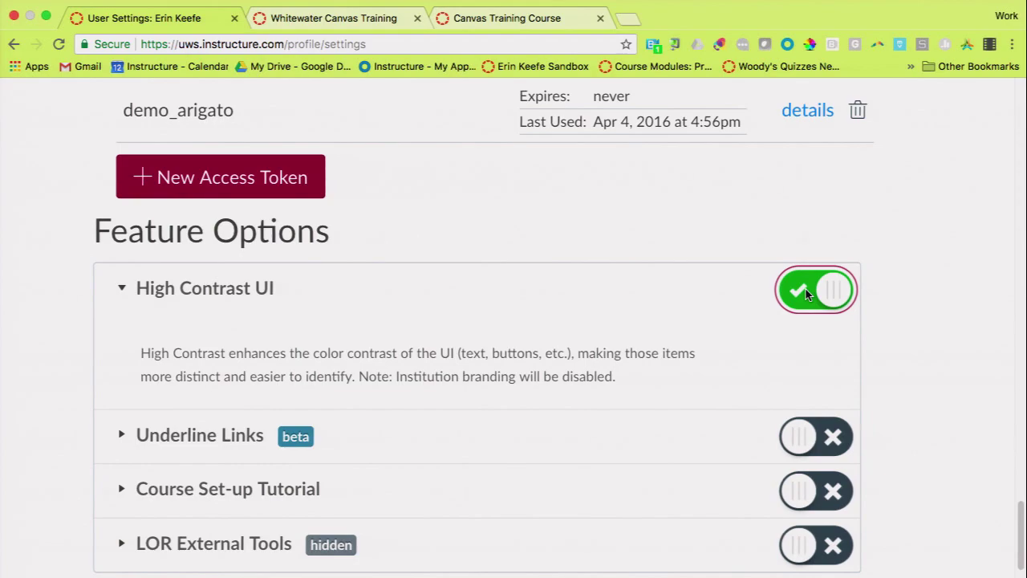
click(839, 297)
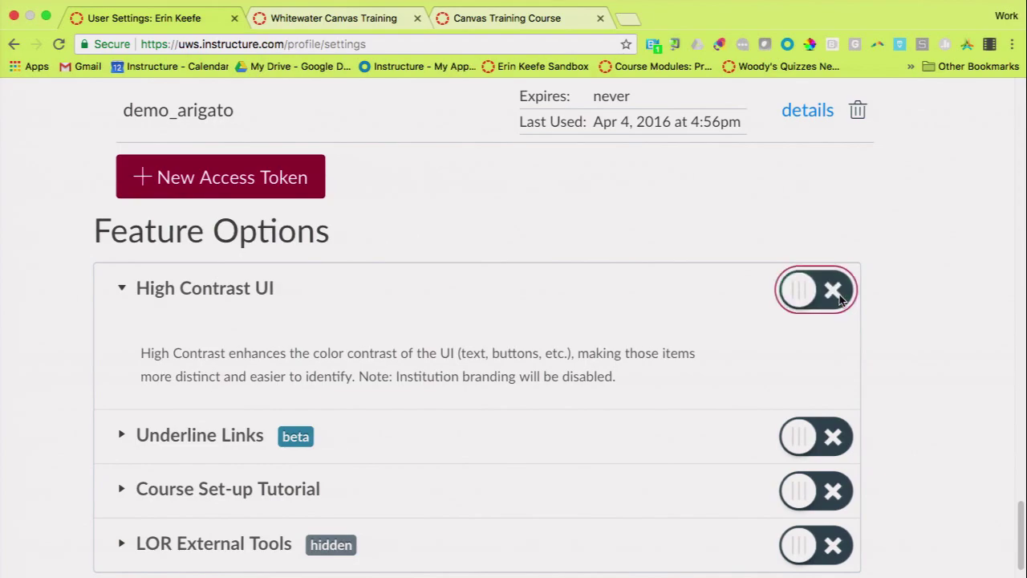
key(super+minus)
key(super+minus)
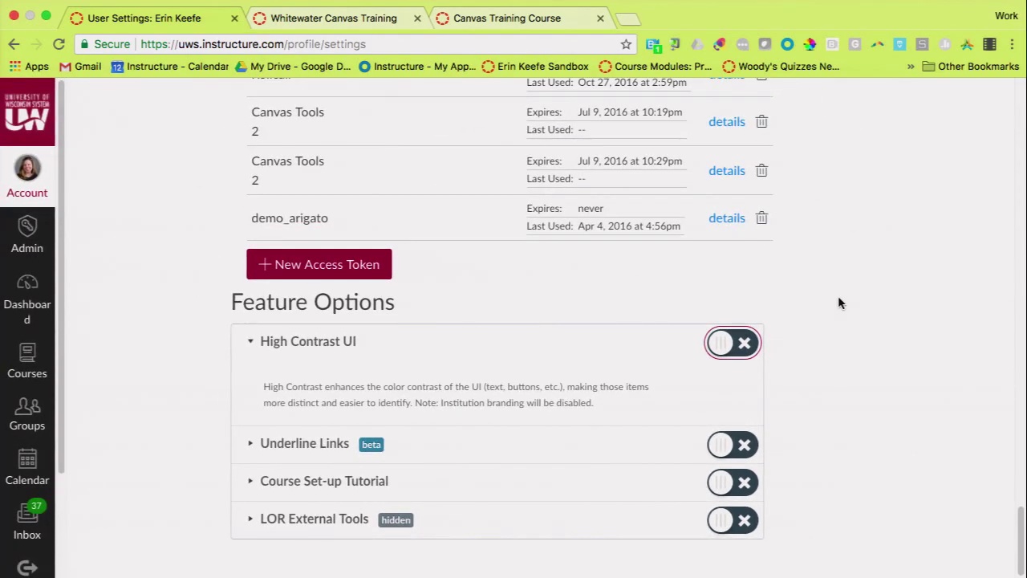
- Open the account's notification preferences and look over the Course Activities notifications
scroll(840, 302, up, 15)
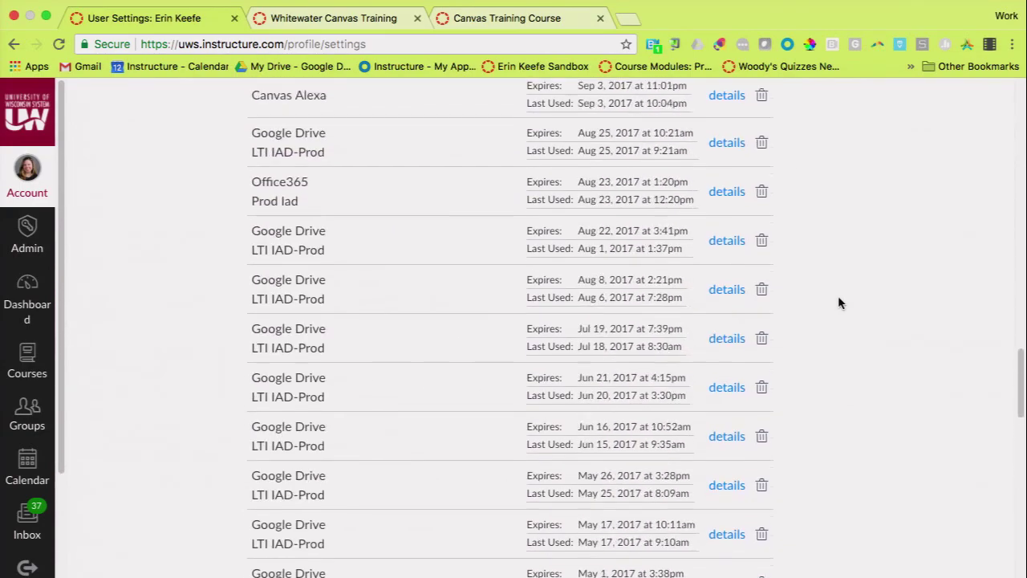
scroll(838, 302, up, 15)
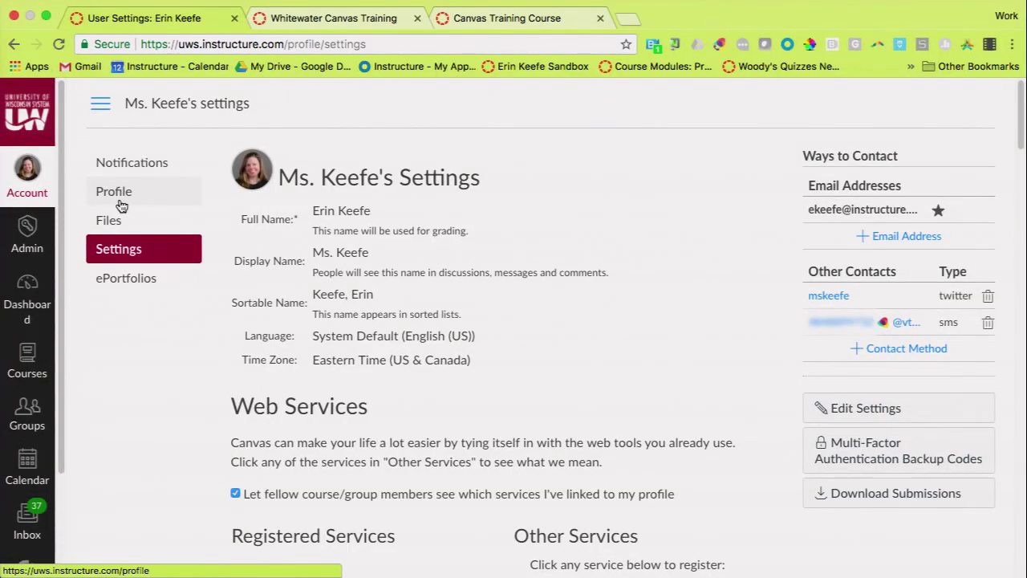
key(super+equal)
key(super+equal)
key(super+equal)
click(138, 148)
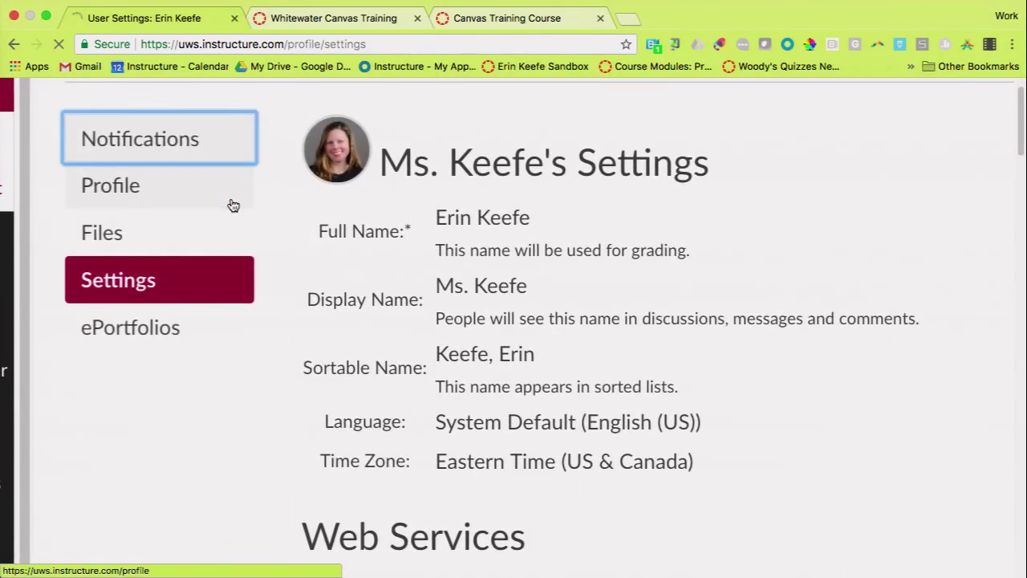
key(super+0)
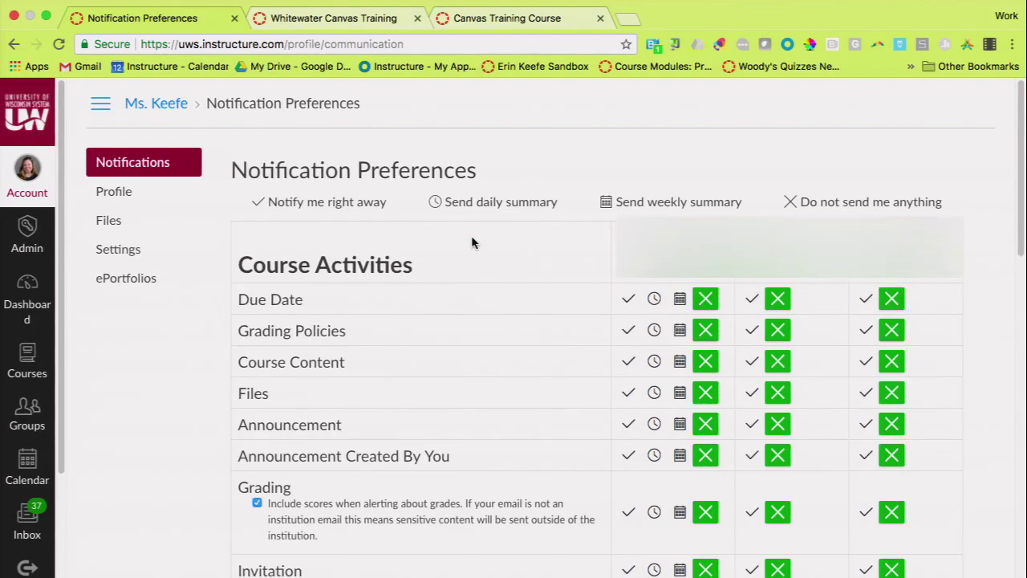
scroll(472, 242, down, 1)
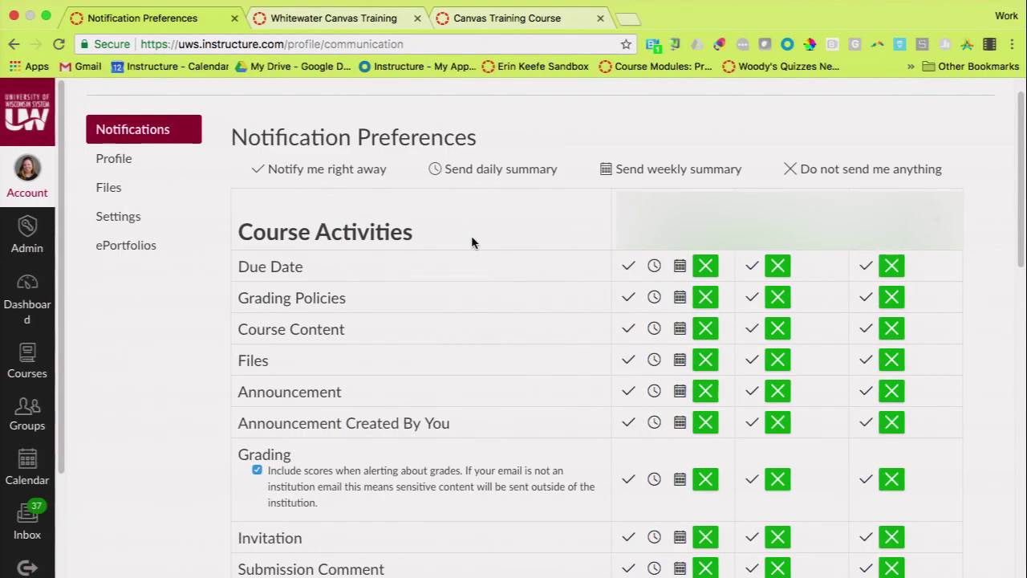
- Examine the Course Activities notification types, the Due Date description, and the frequency choices for each contact method
scroll(472, 241, down, 2)
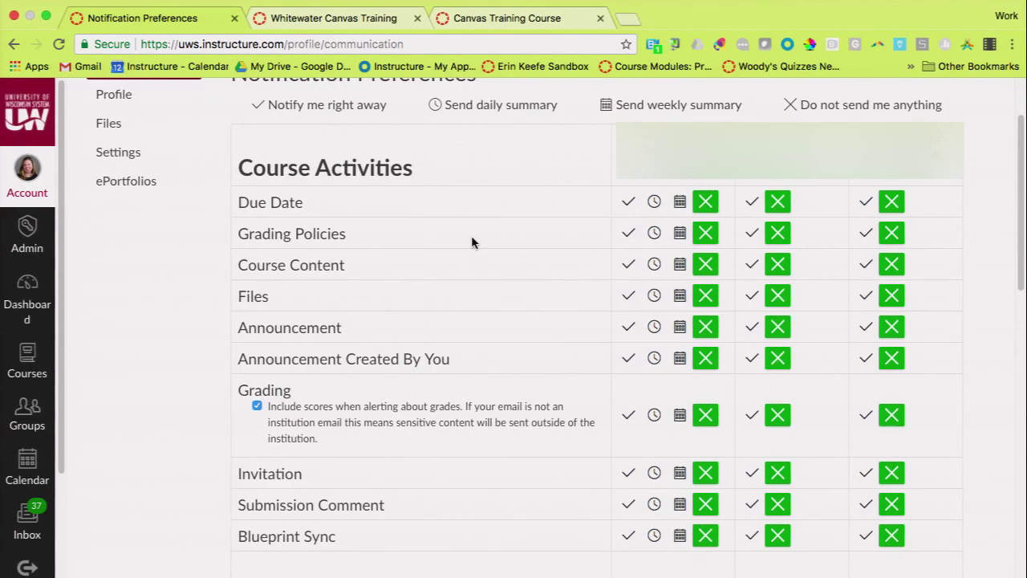
scroll(472, 237, down, 2)
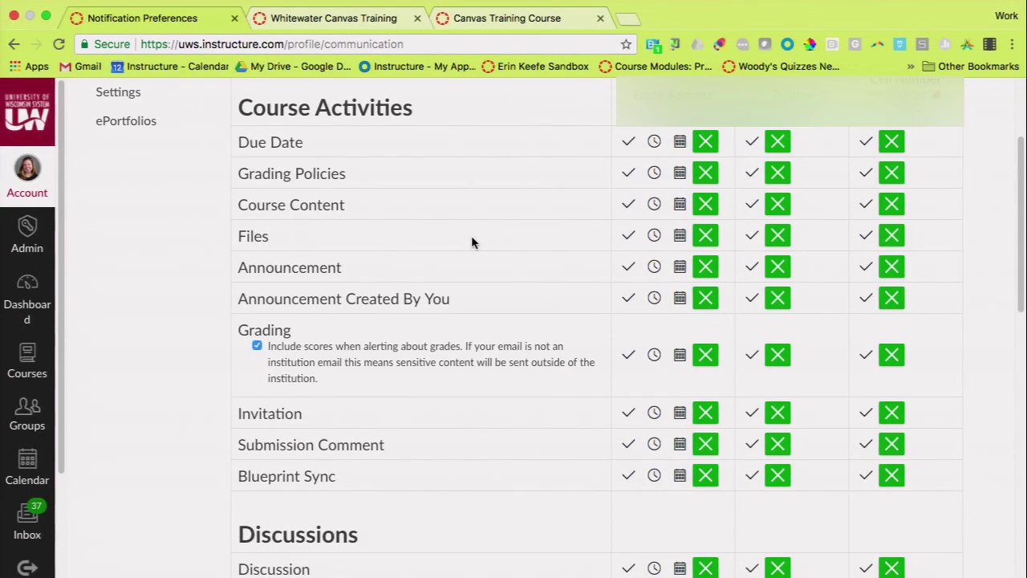
mouse_move(291, 159)
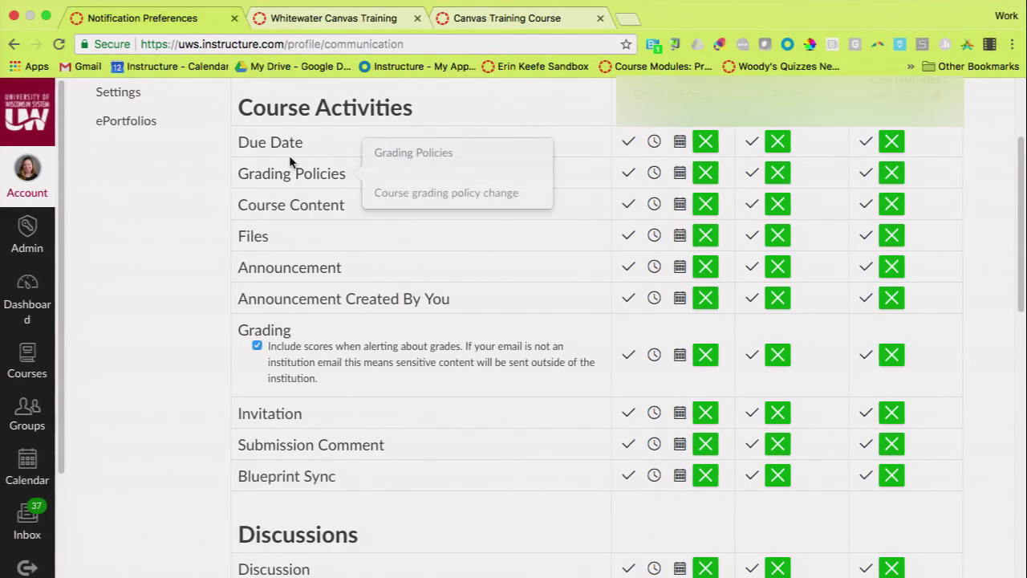
mouse_move(283, 142)
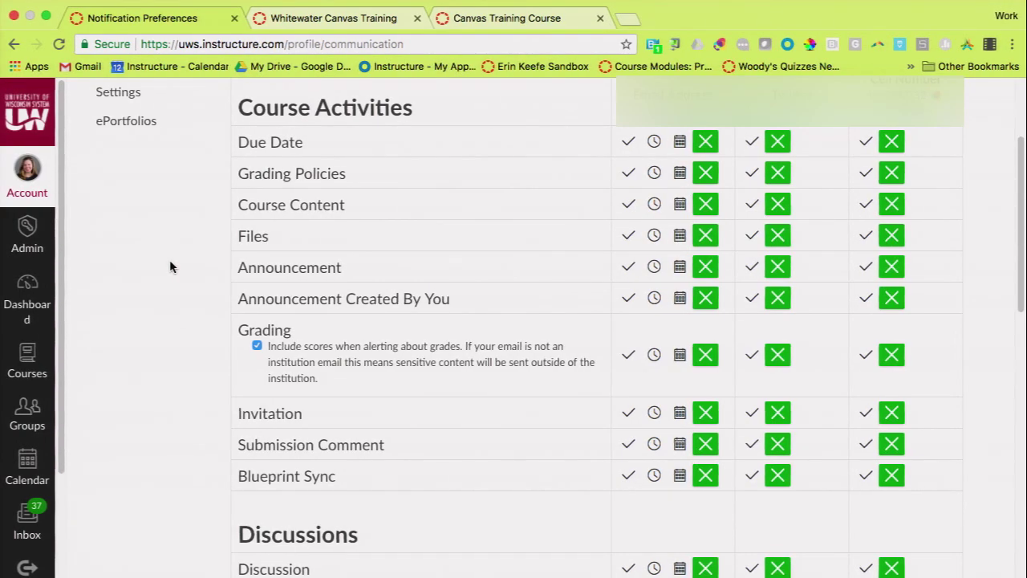
scroll(171, 266, down, 2)
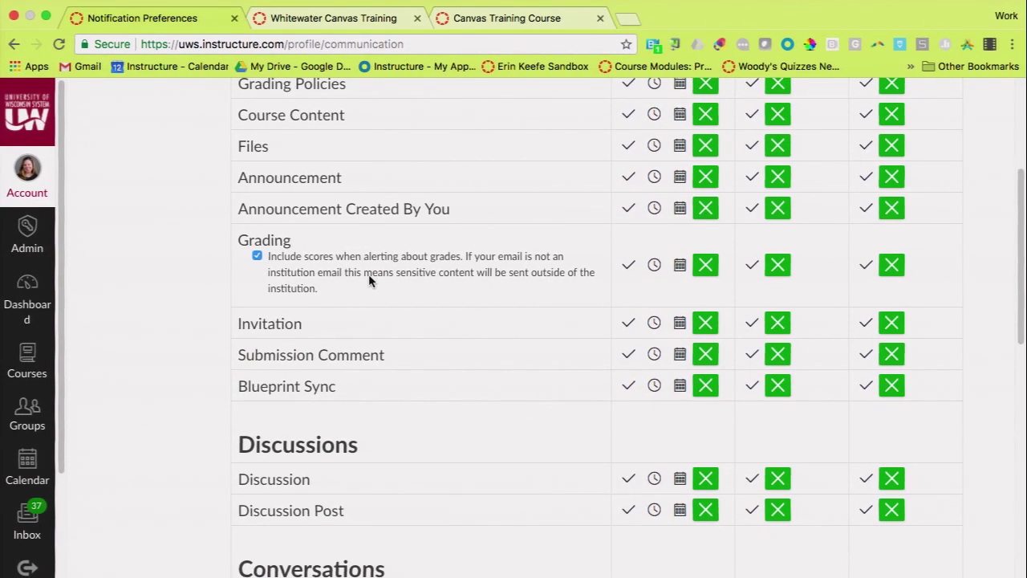
key(super+equal)
key(super+equal)
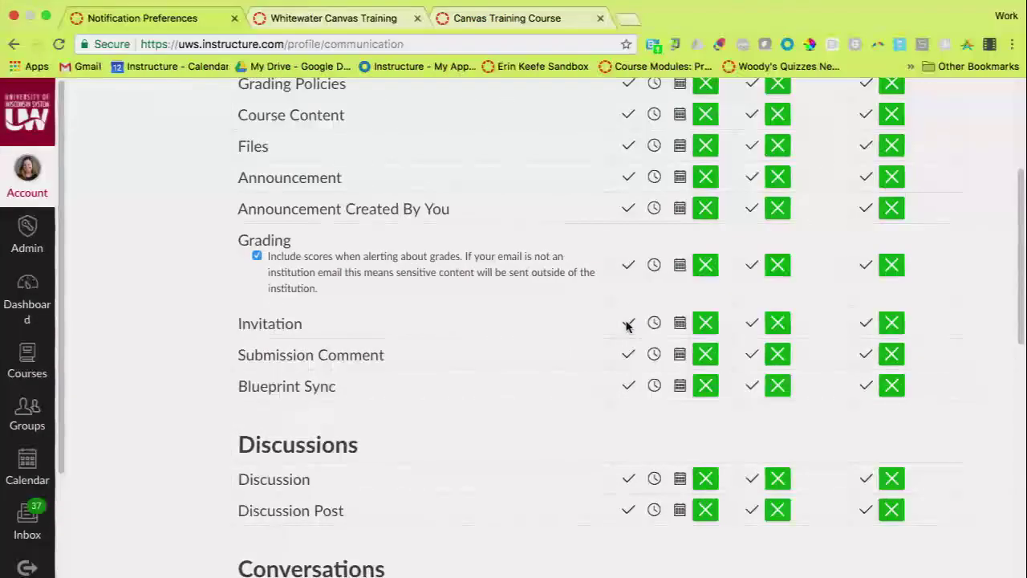
scroll(627, 324, up, 3)
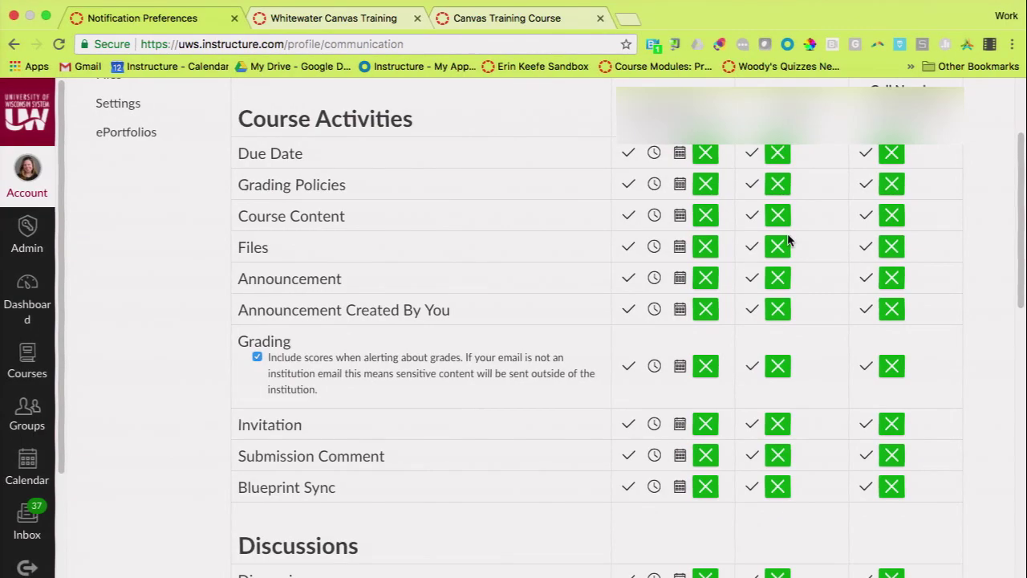
scroll(787, 241, up, 2)
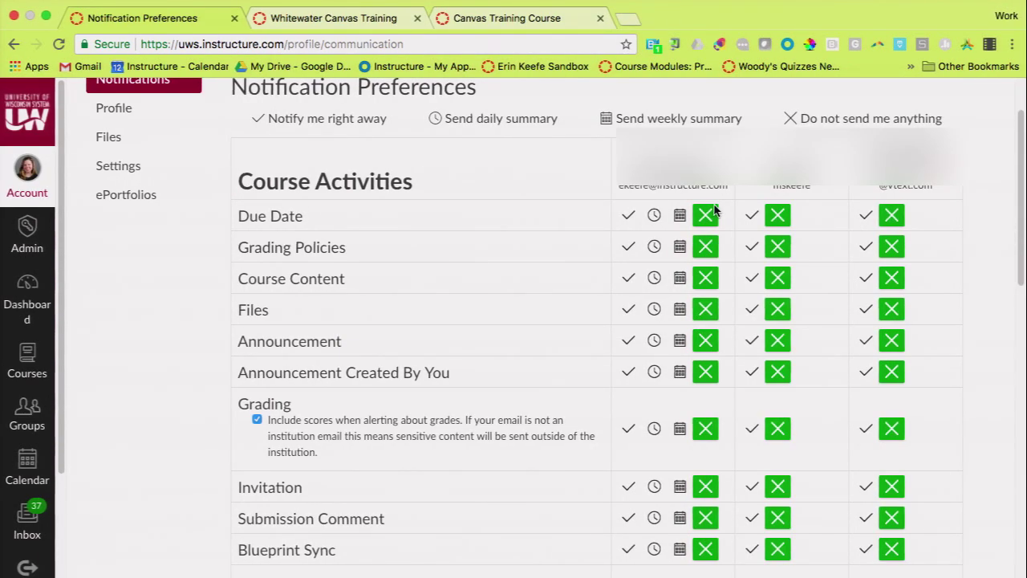
scroll(714, 210, down, 2)
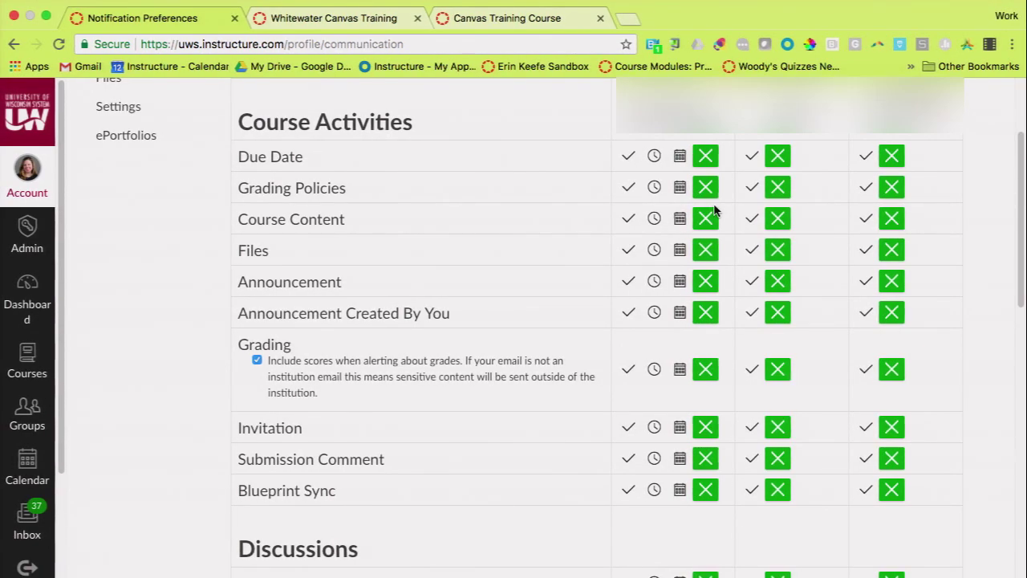
scroll(714, 210, down, 1)
scroll(715, 211, up, 1)
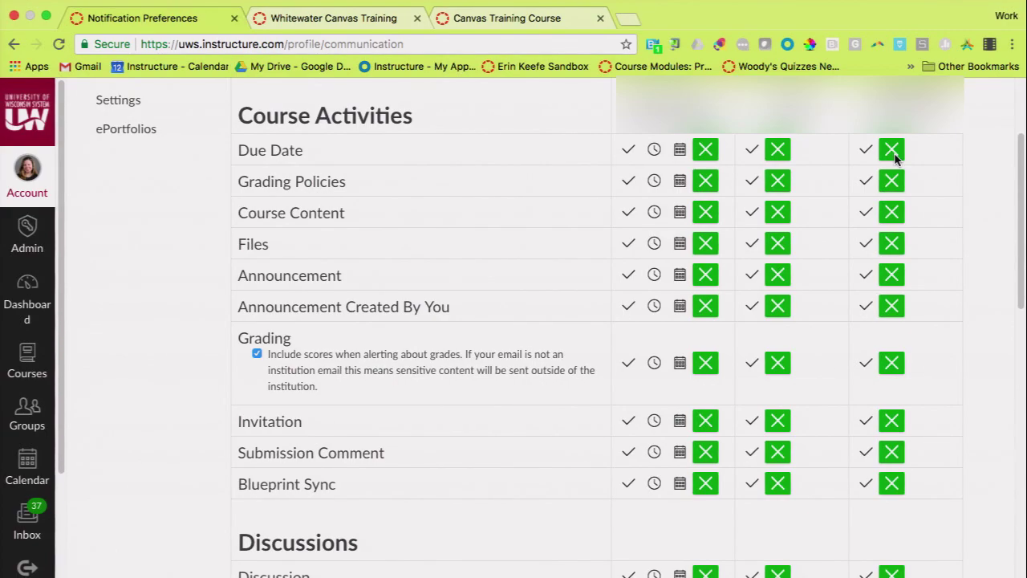
- Look over the notification choices for Discussions, Conversations, Scheduling, Groups, Alerts and Conferences
scroll(895, 158, down, 3)
scroll(896, 158, down, 8)
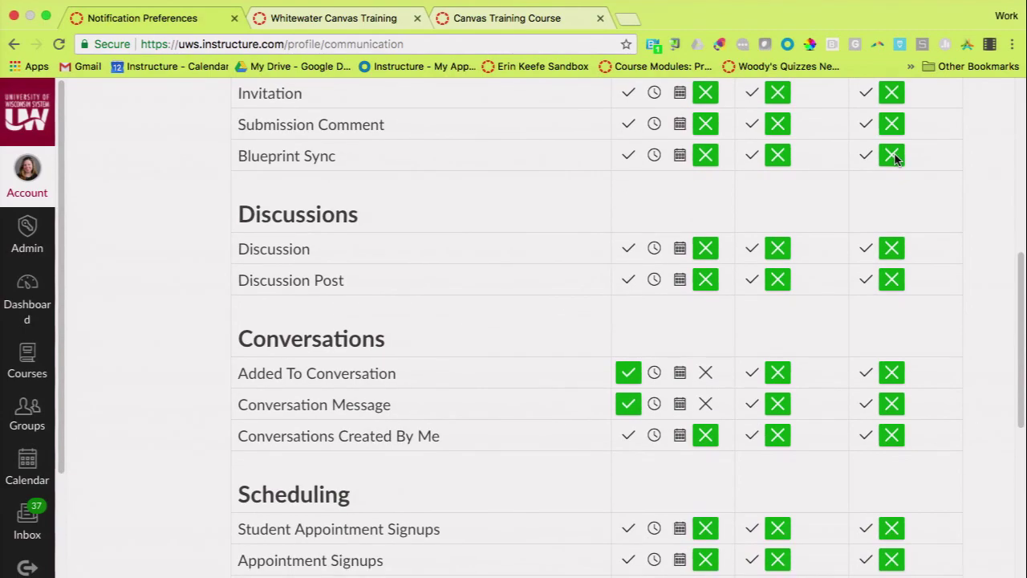
scroll(896, 158, down, 3)
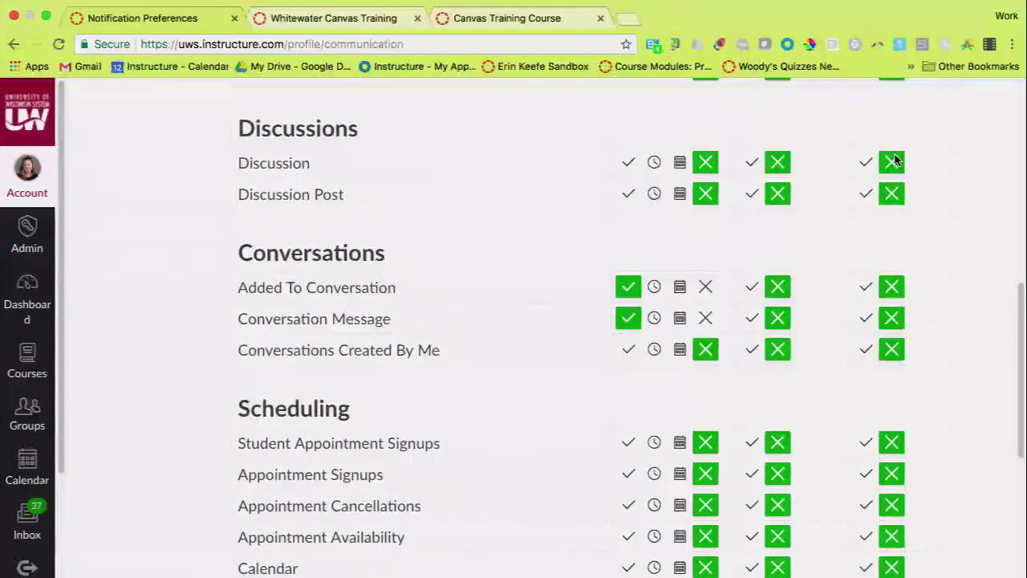
scroll(895, 160, down, 1)
scroll(894, 160, down, 2)
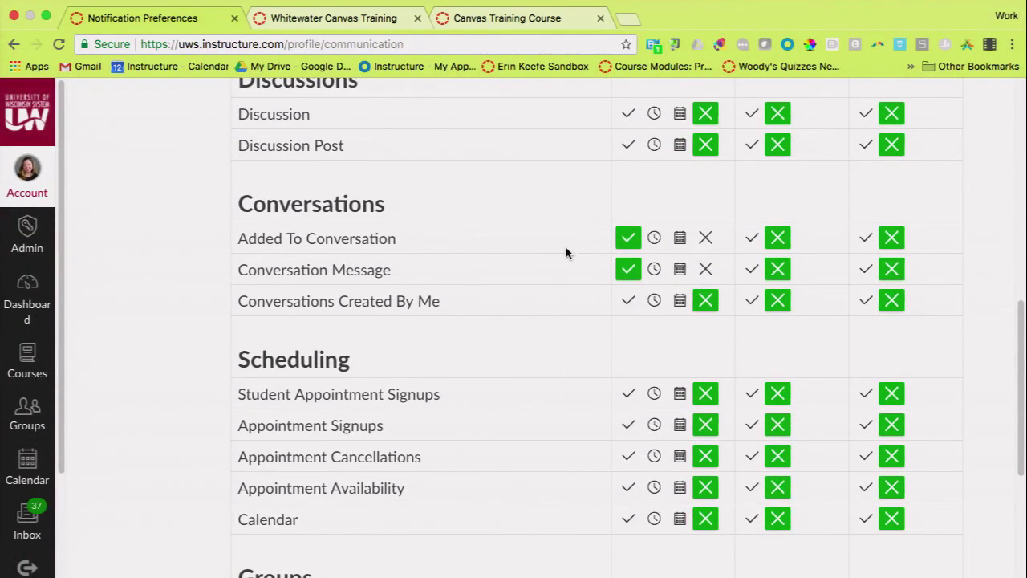
scroll(567, 250, down, 2)
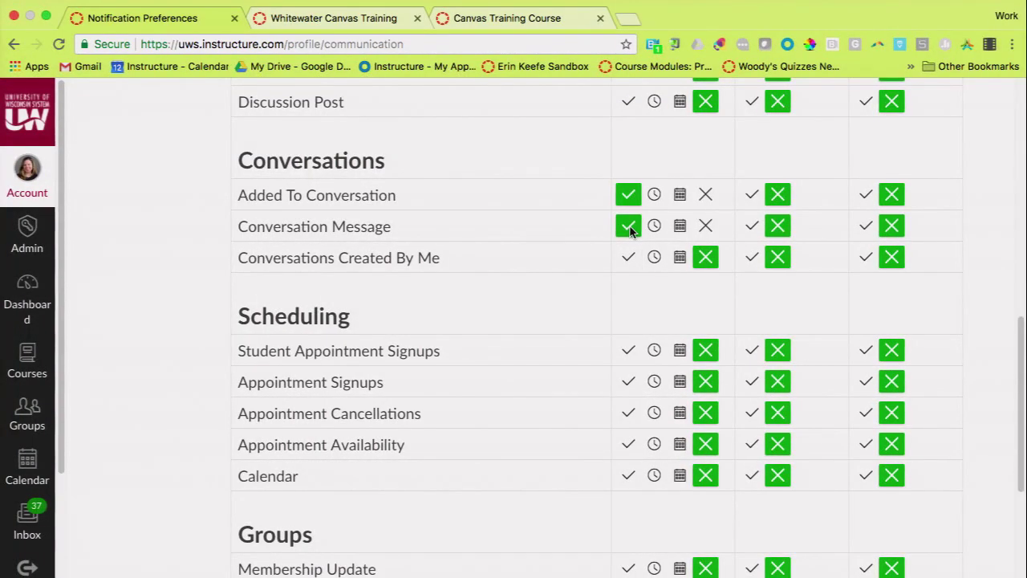
scroll(390, 299, down, 4)
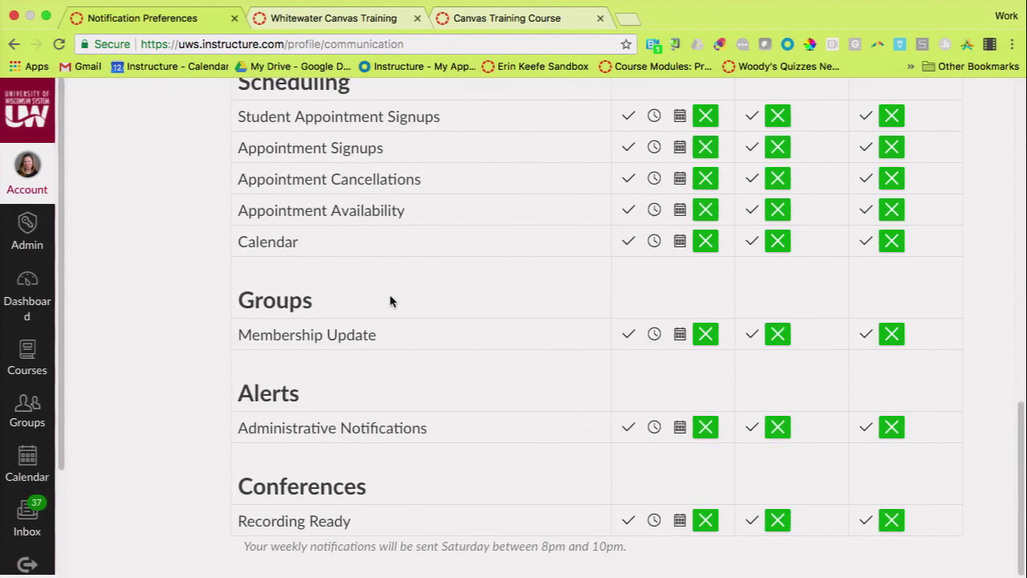
- Set the Conversations Created By Me notification to Notify me right away for the email contact method
scroll(391, 298, up, 8)
scroll(391, 299, up, 3)
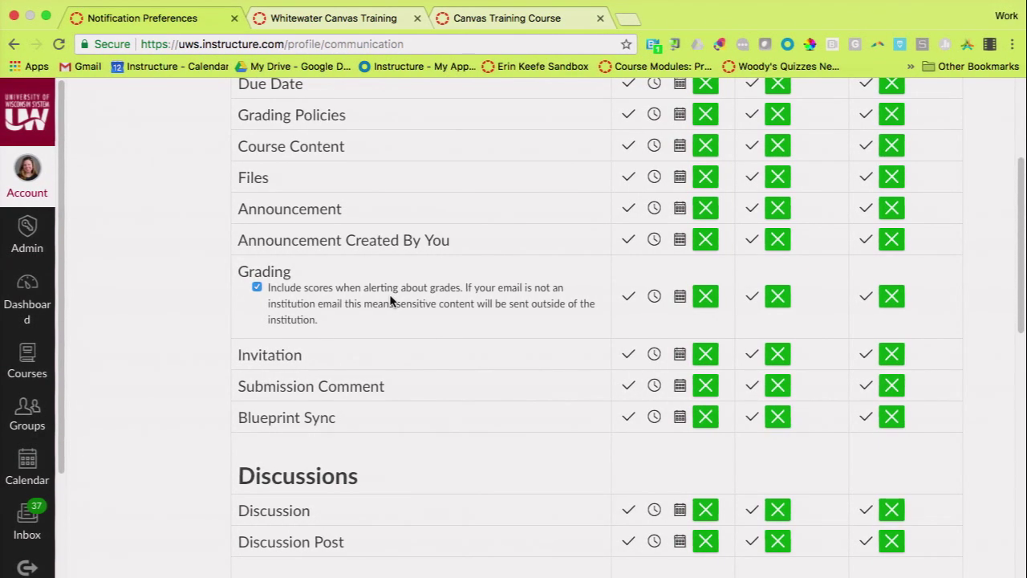
scroll(391, 300, down, 3)
scroll(391, 300, down, 6)
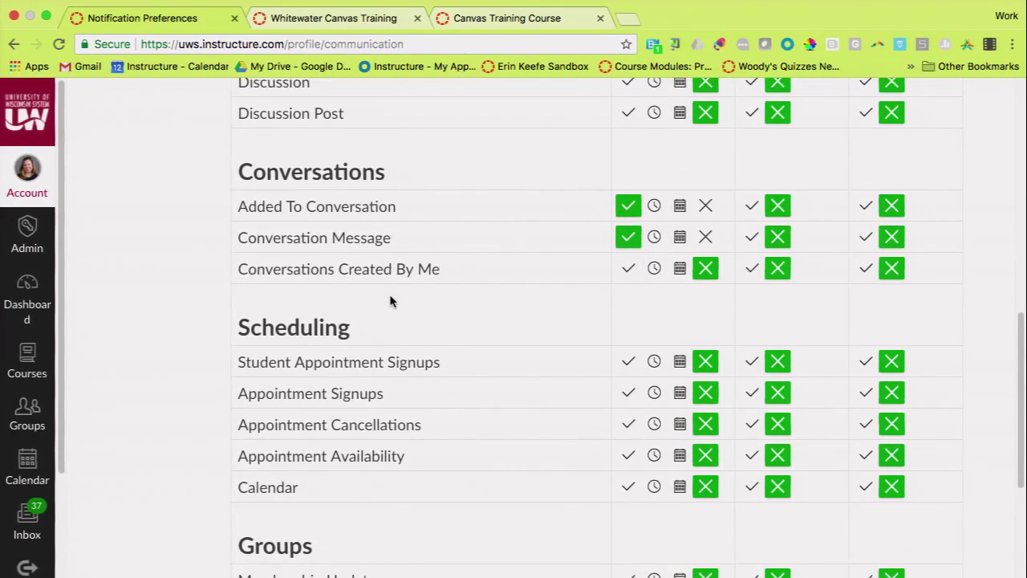
click(629, 269)
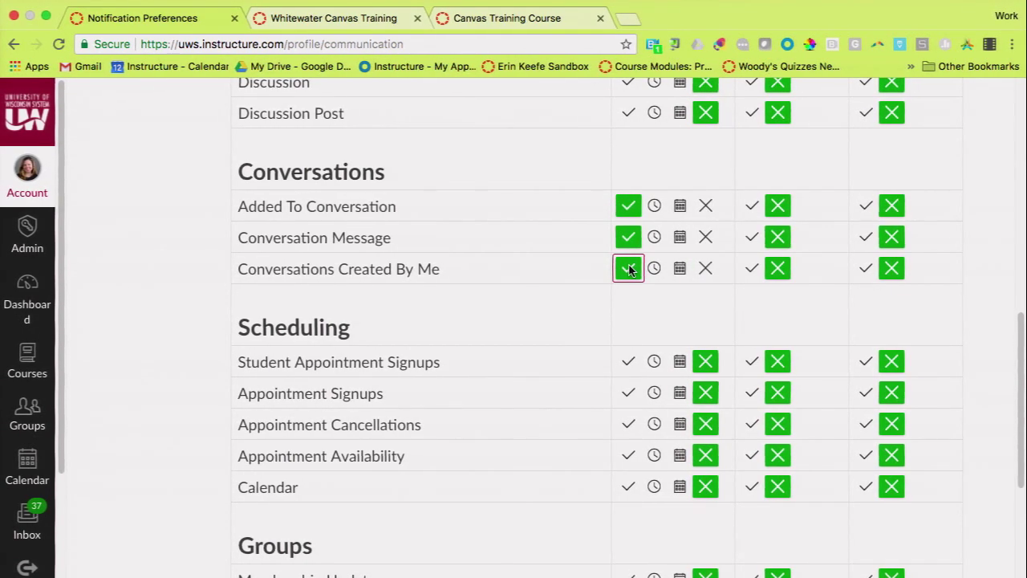
- Leave the notification preferences and open the account's user settings page
scroll(566, 362, up, 3)
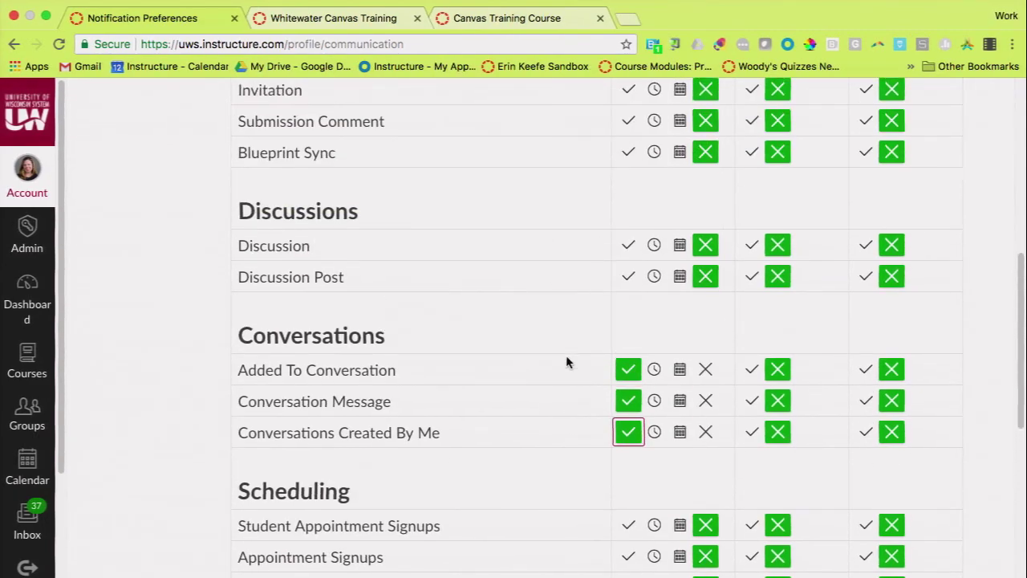
scroll(566, 362, up, 6)
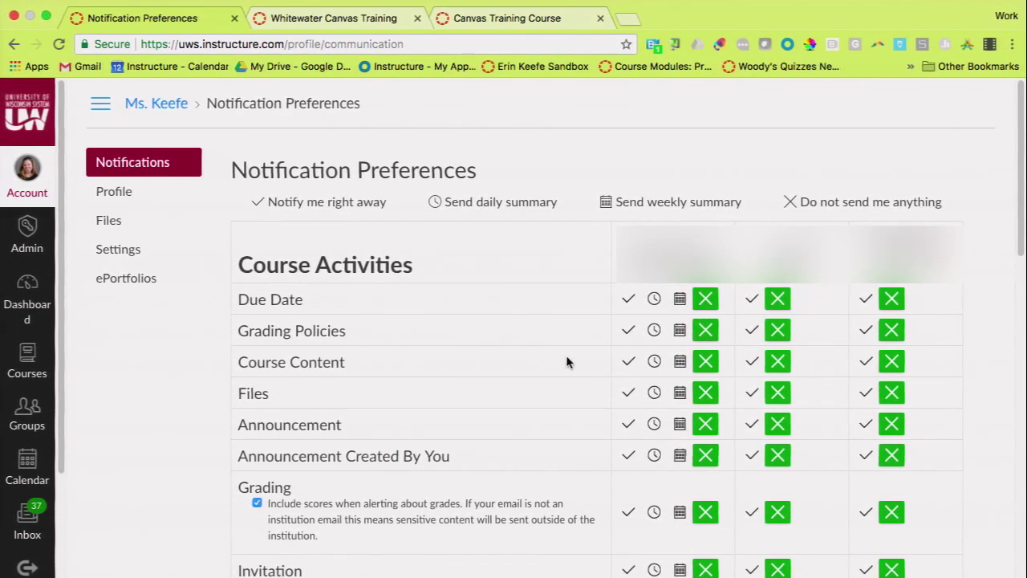
click(121, 253)
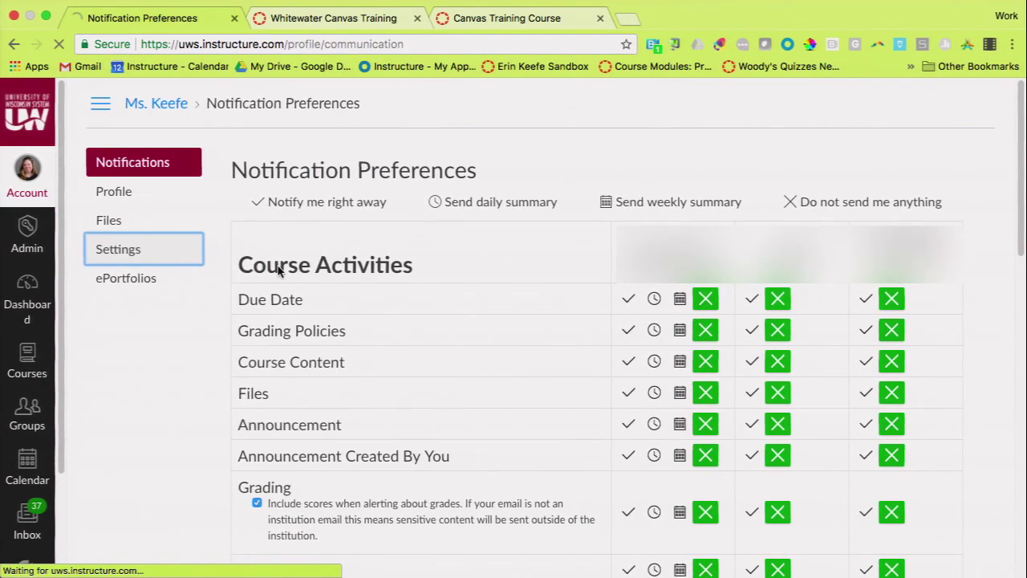